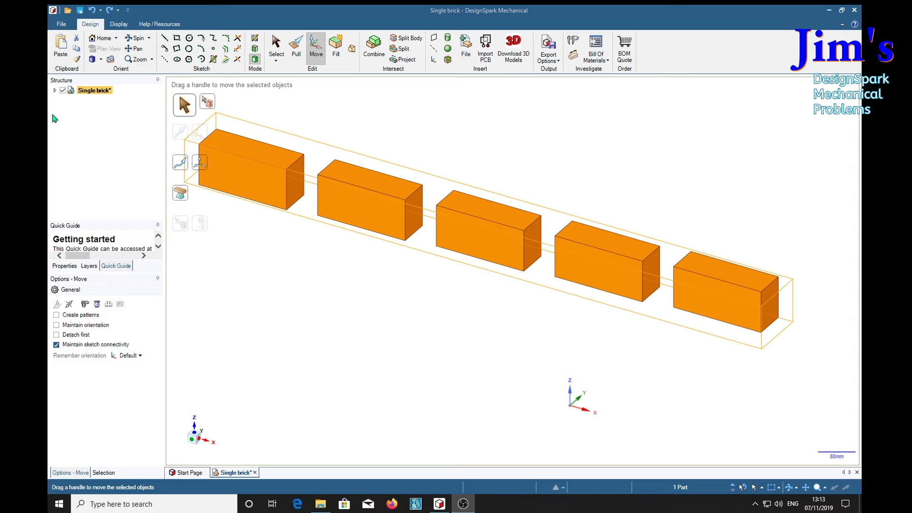
Expand Single brick and its Pattern to list the five brick components.
click(55, 90)
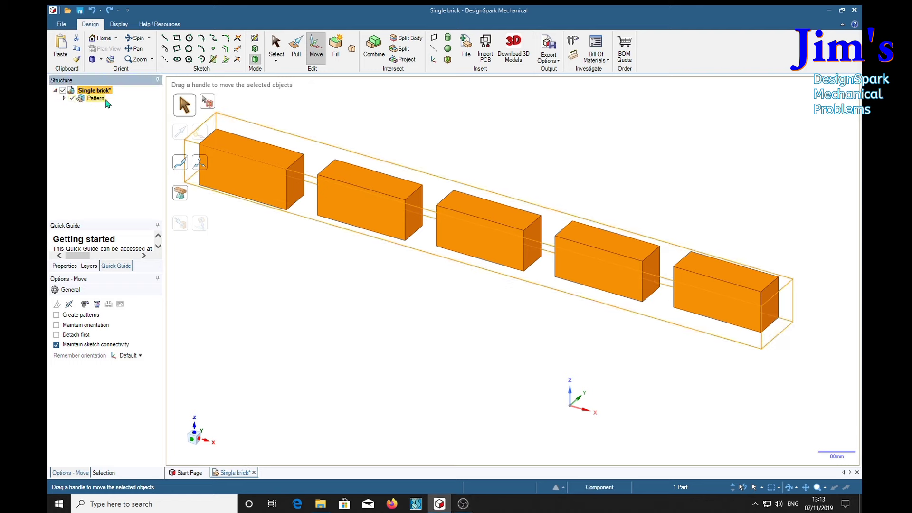
click(64, 97)
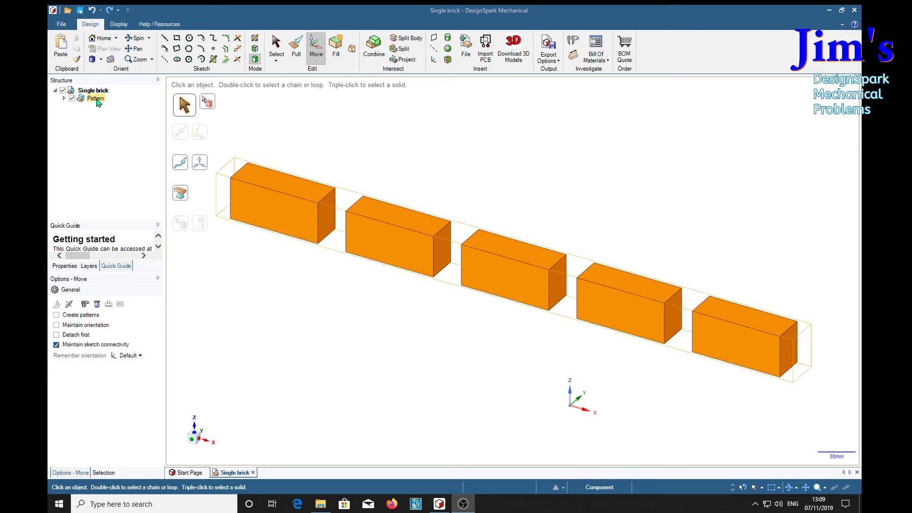
Select the Pattern and shift the whole brick row, then lower it slightly.
click(95, 98)
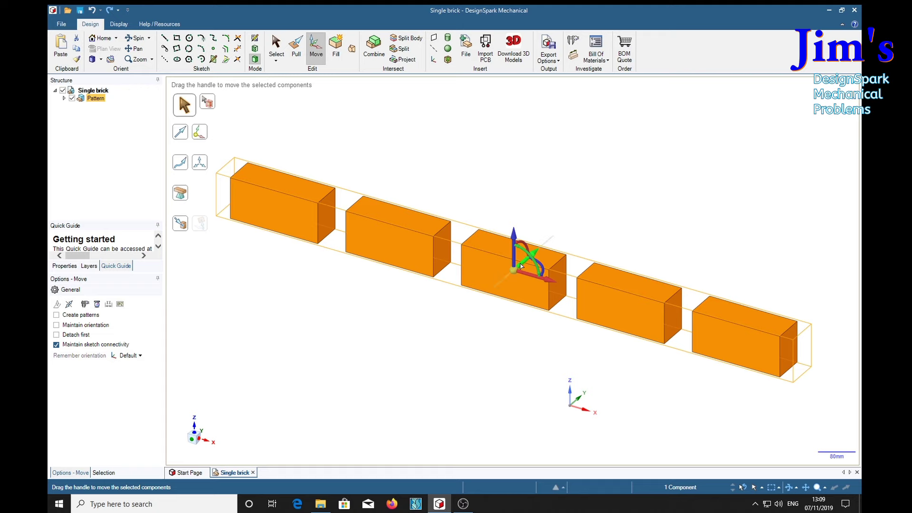
drag(521, 266, 545, 252)
key(Escape)
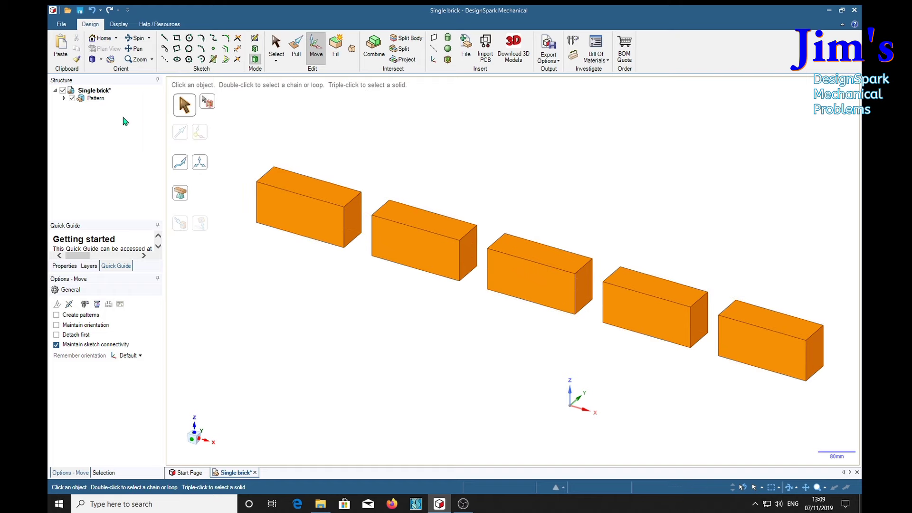
click(96, 98)
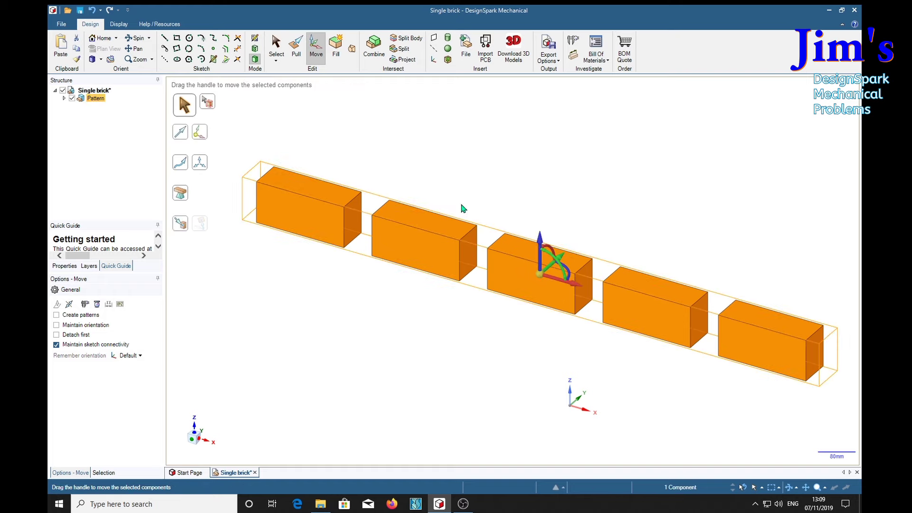
mouse_move(543, 244)
mouse_down()
mouse_move(542, 197)
mouse_move(542, 266)
mouse_move(543, 247)
mouse_up()
Rotate the whole brick row as a trial, then undo the rotation.
drag(569, 274, 587, 256)
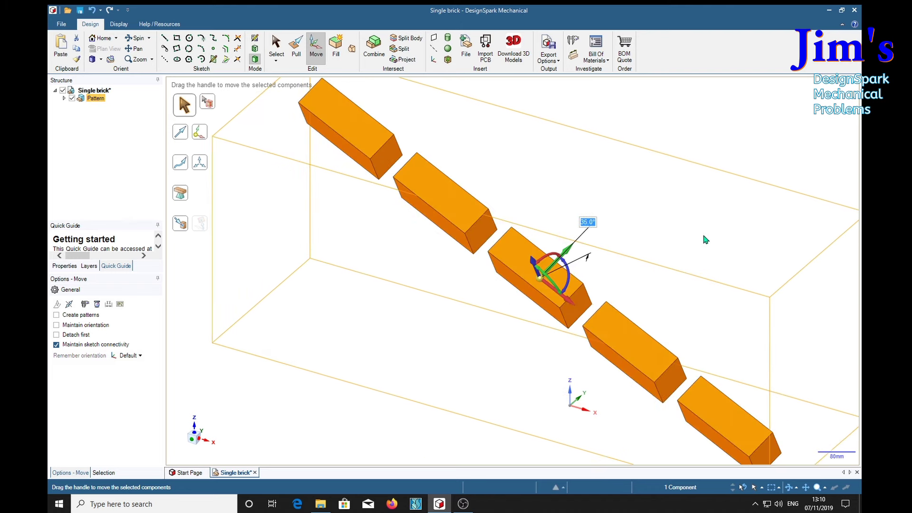
key(ctrl)
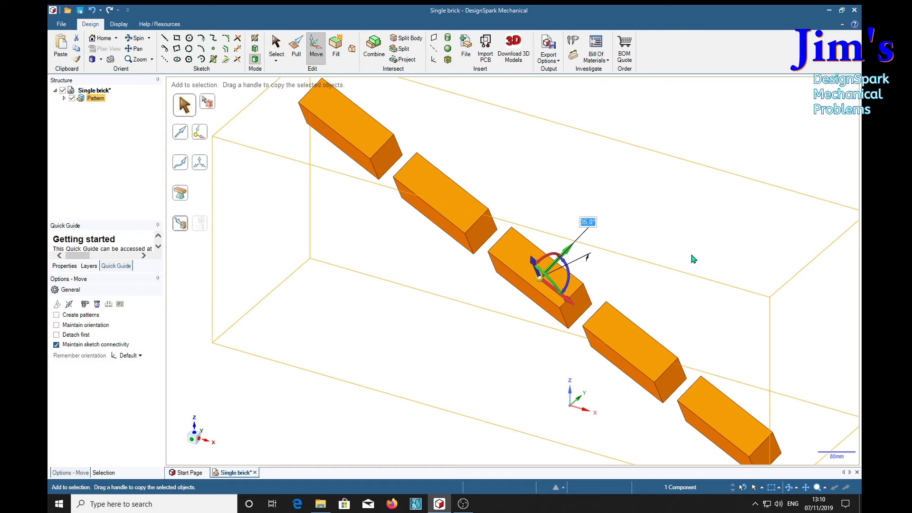
key(ctrl+z)
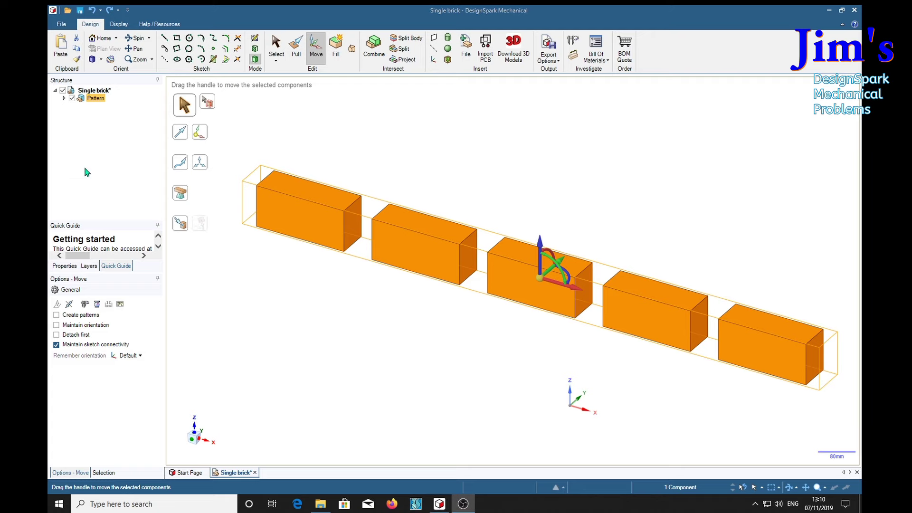
Expand All levels under Single brick and select the first Component1.
right_click(89, 94)
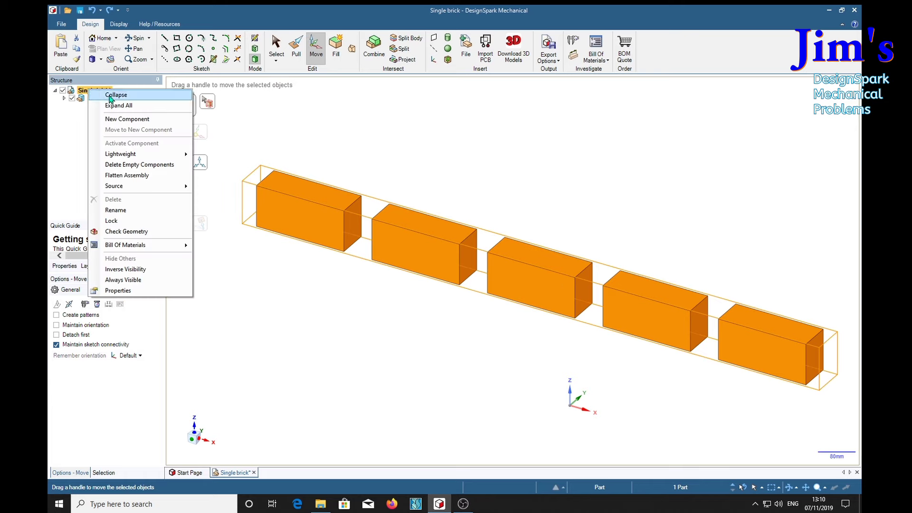
click(115, 106)
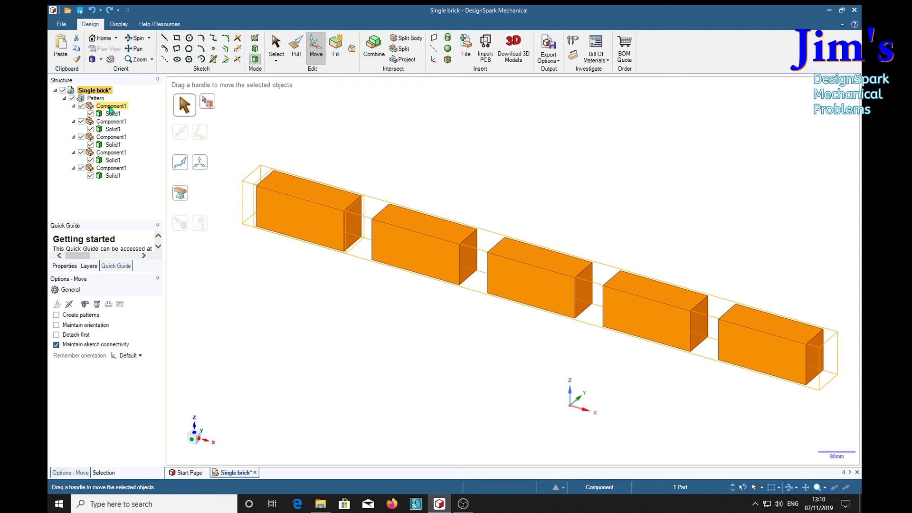
click(110, 106)
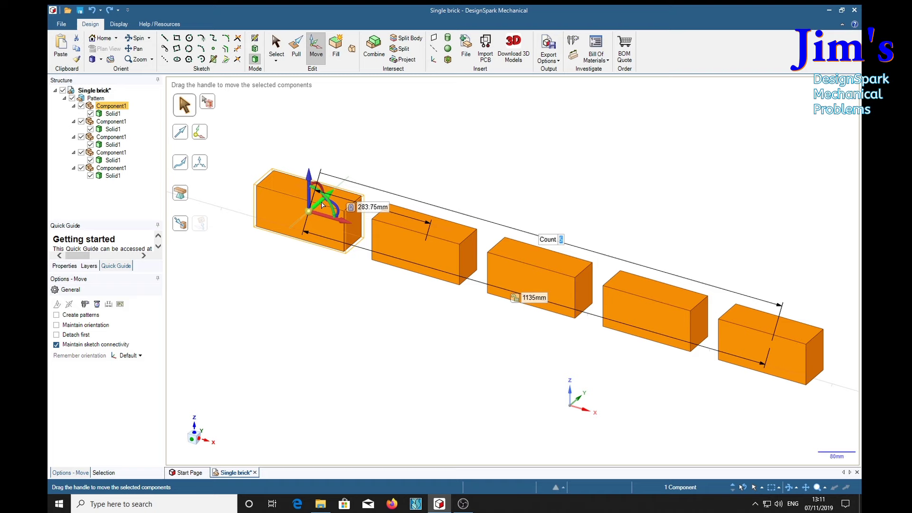
drag(322, 205, 778, 414)
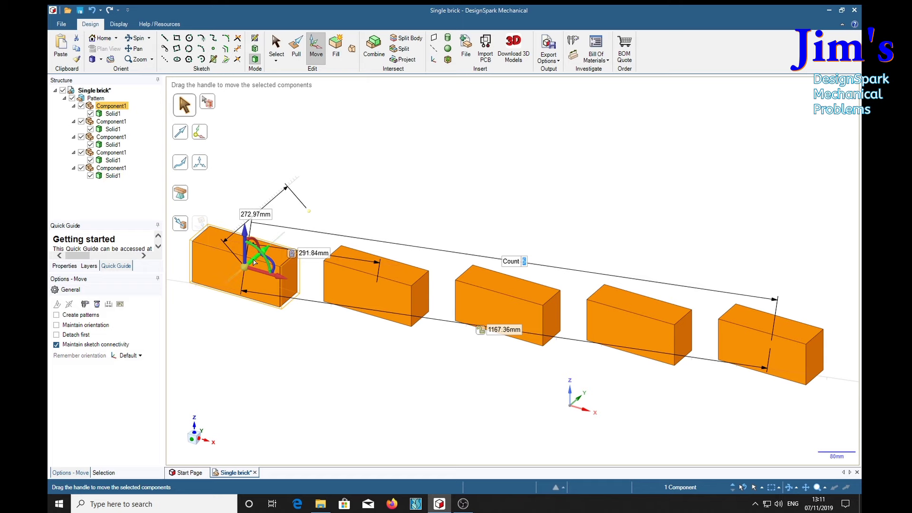
drag(255, 261, 326, 371)
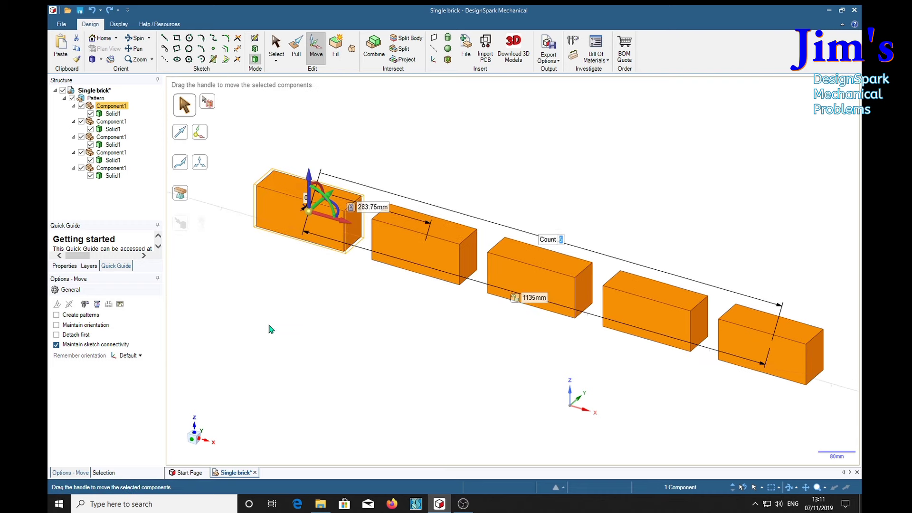
click(117, 123)
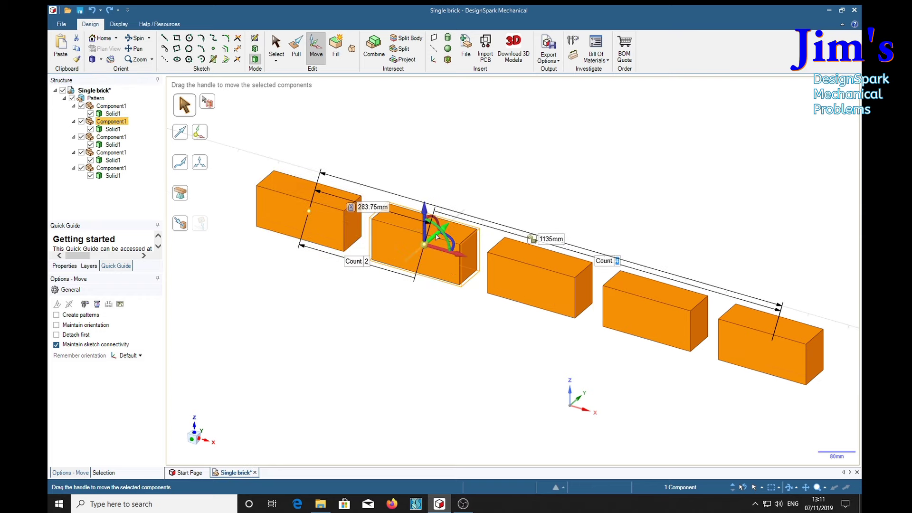
drag(437, 236, 406, 217)
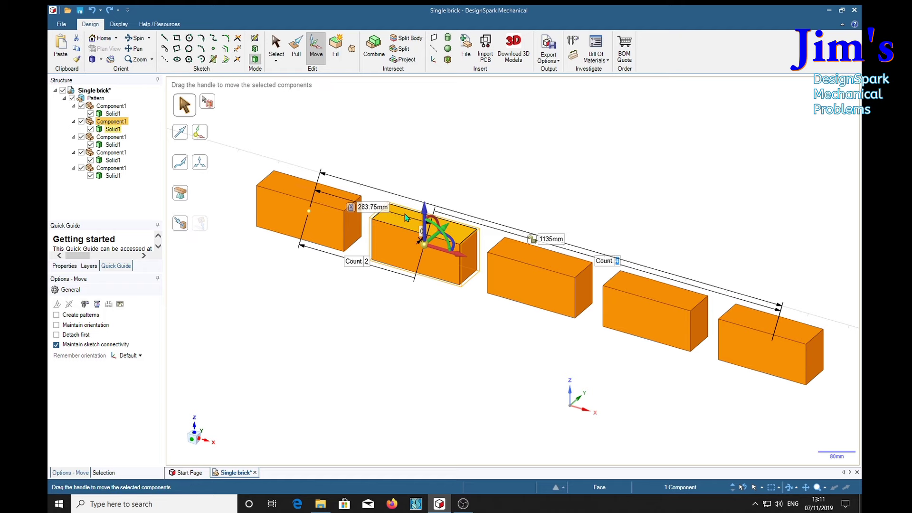
Try sliding the third brick out of line, then undo the move.
click(111, 137)
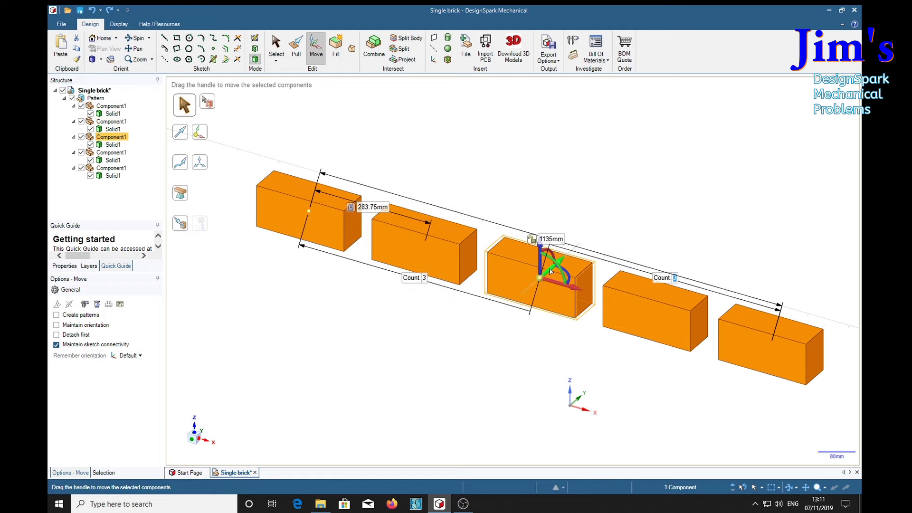
drag(560, 261, 506, 305)
key(ctrl+z)
Move the fourth brick down-left and then up, discarding a trial rotation.
ctrl+click(113, 152)
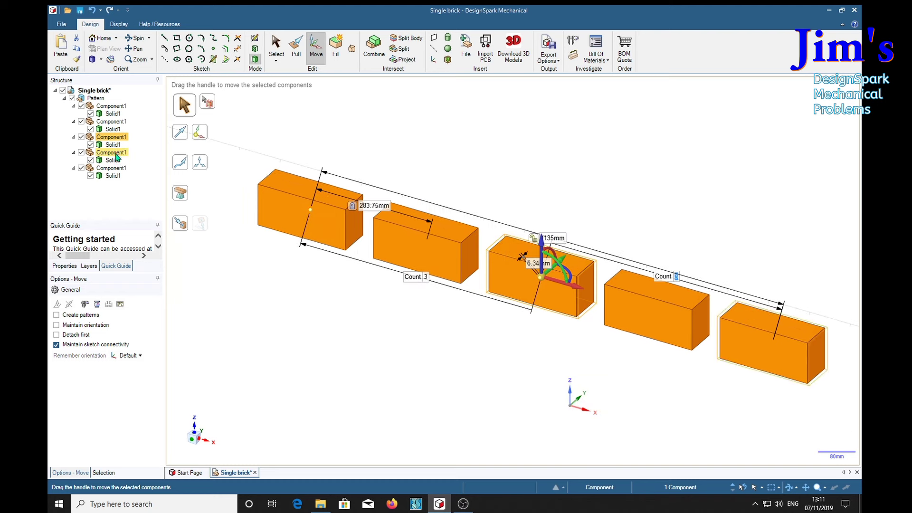
click(114, 153)
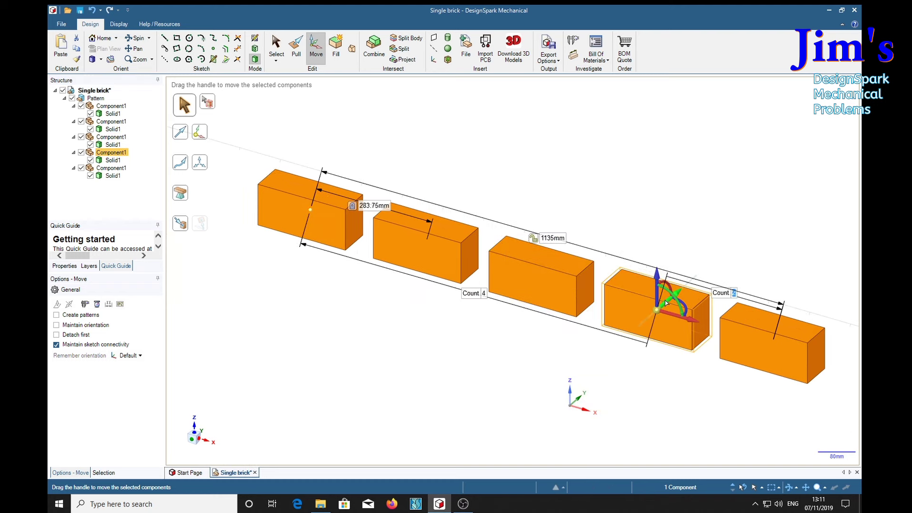
drag(668, 302, 633, 326)
drag(594, 265, 618, 236)
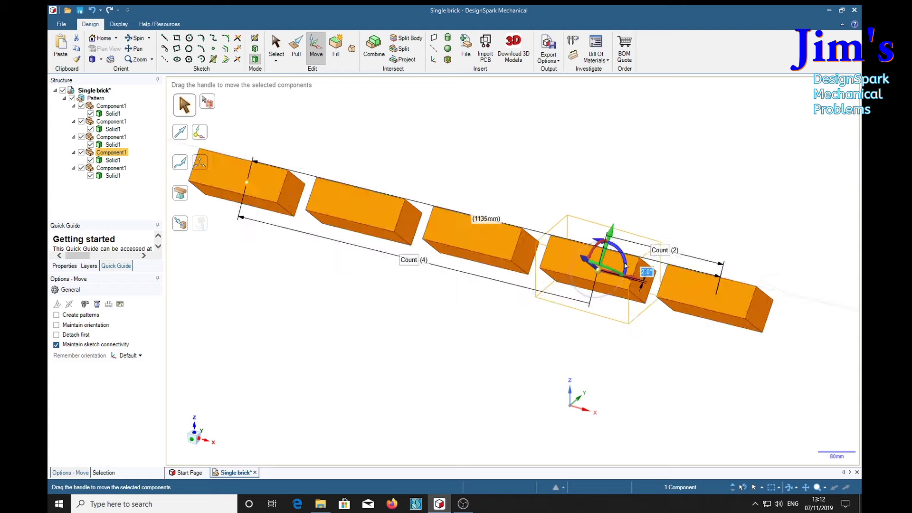
drag(625, 266, 610, 297)
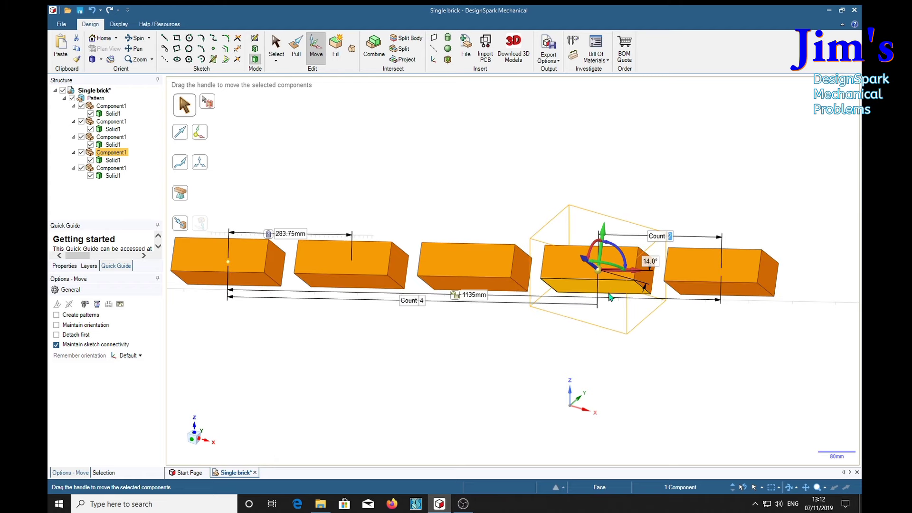
key(ctrl+z)
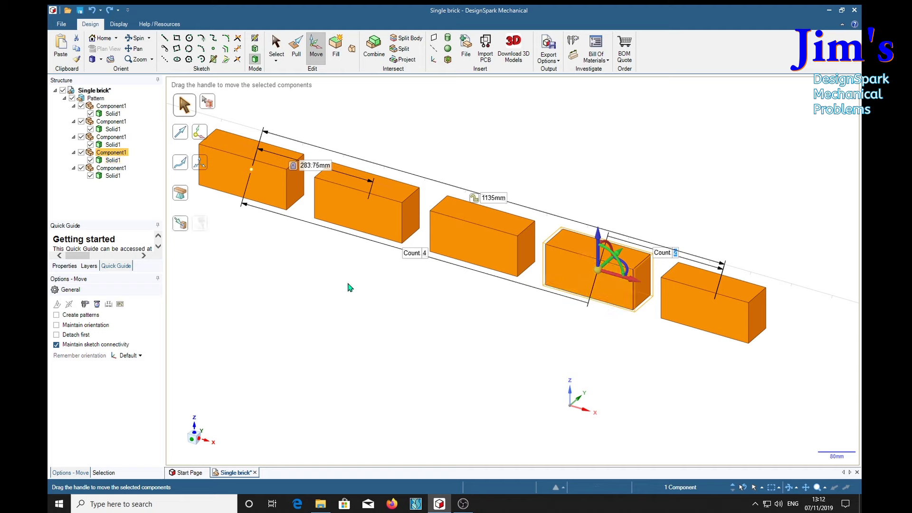
Drag the fifth Component1 along the row to widen the brick spacing.
click(120, 169)
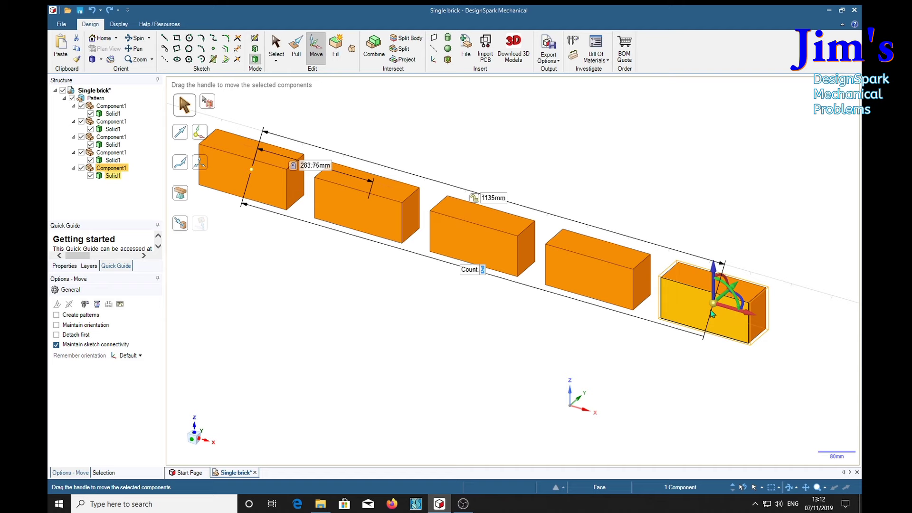
drag(727, 295, 718, 145)
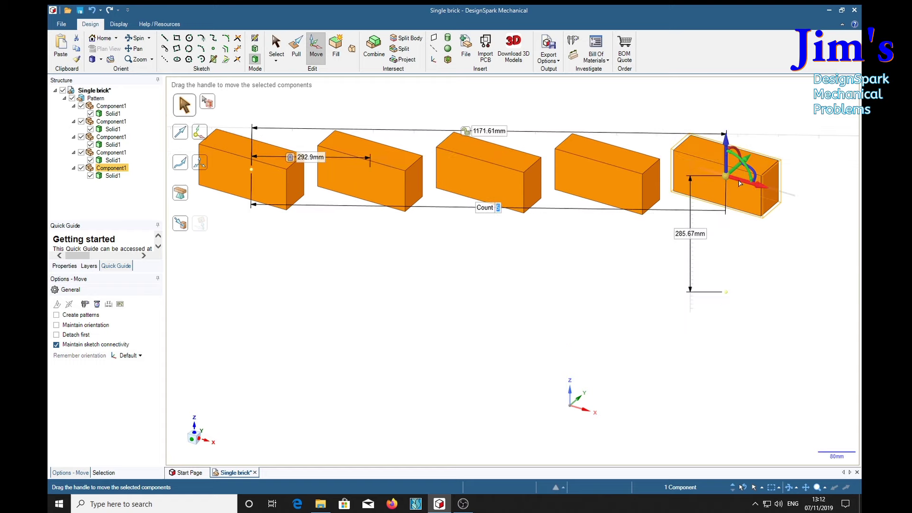
drag(738, 180, 721, 278)
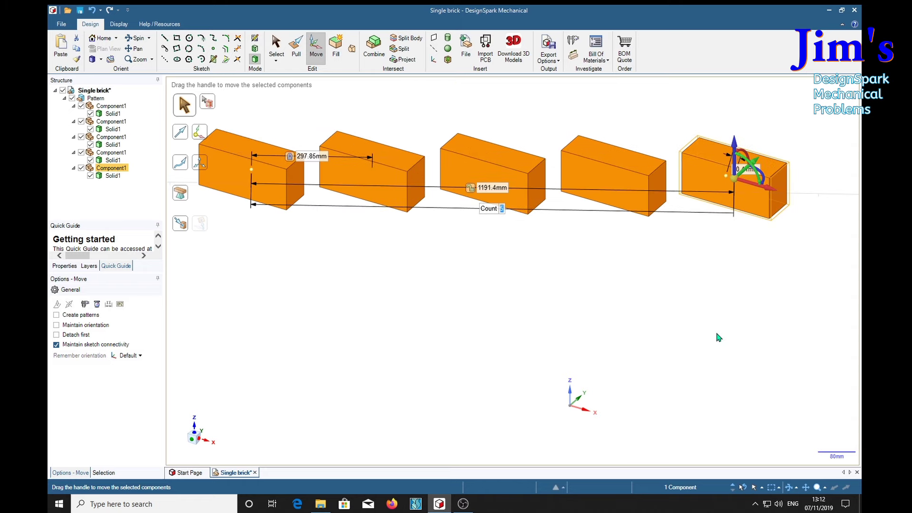
drag(718, 333, 738, 359)
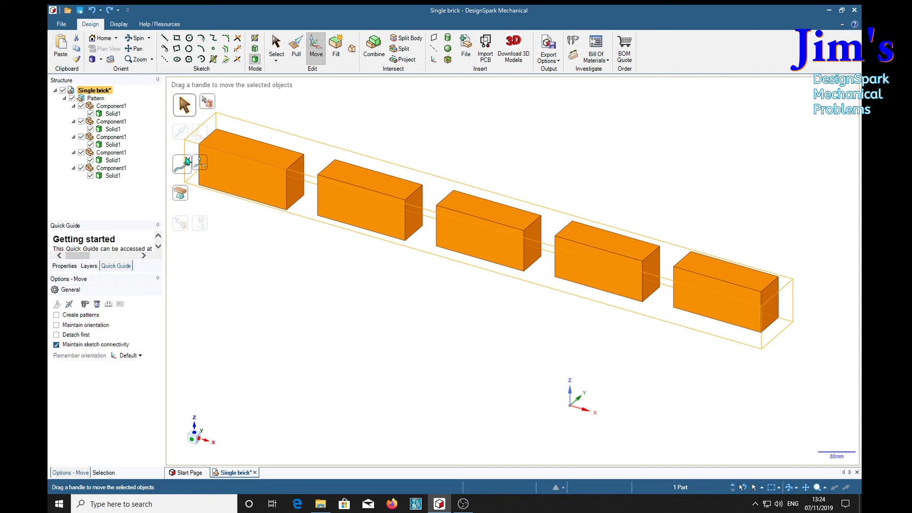
click(112, 106)
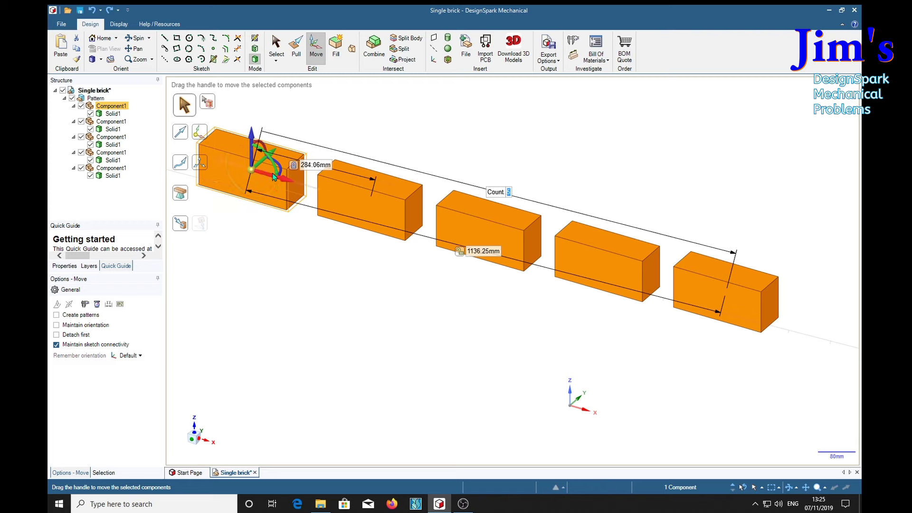
mouse_move(274, 166)
mouse_down()
mouse_move(268, 160)
mouse_move(285, 180)
mouse_move(262, 171)
mouse_up()
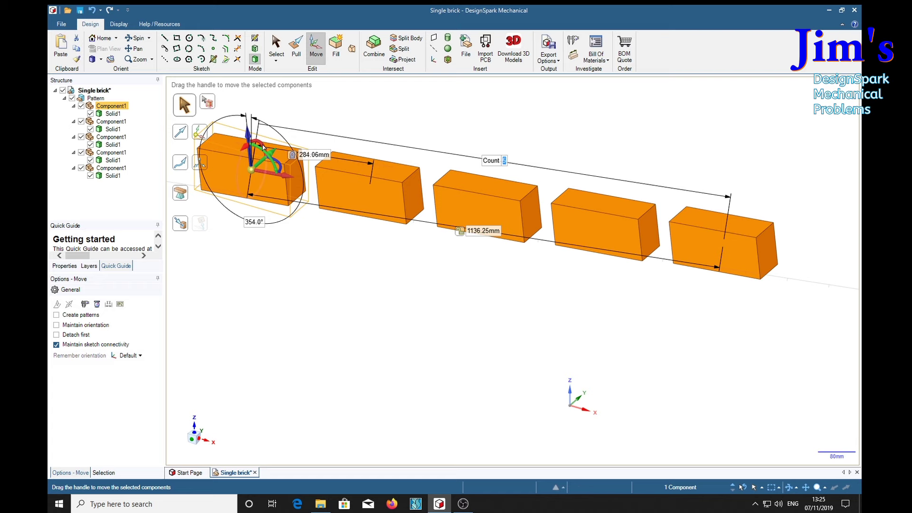
drag(262, 146, 345, 143)
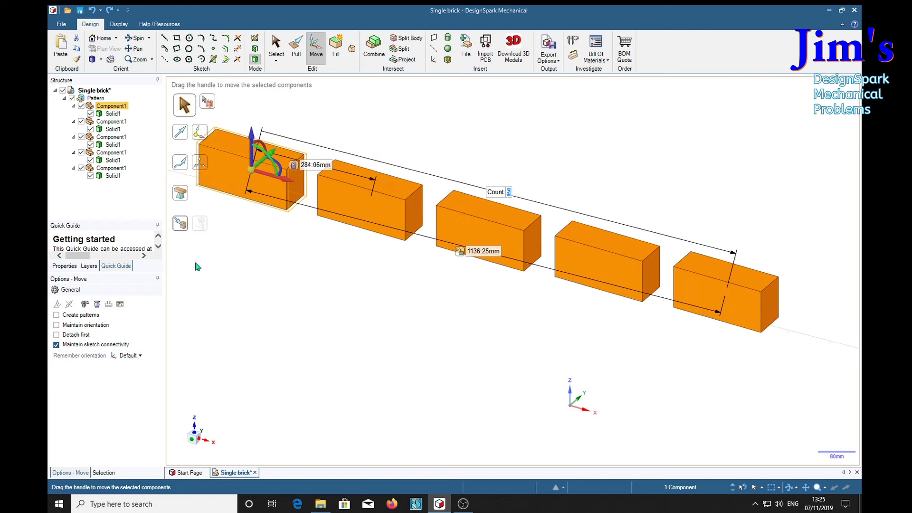
click(112, 121)
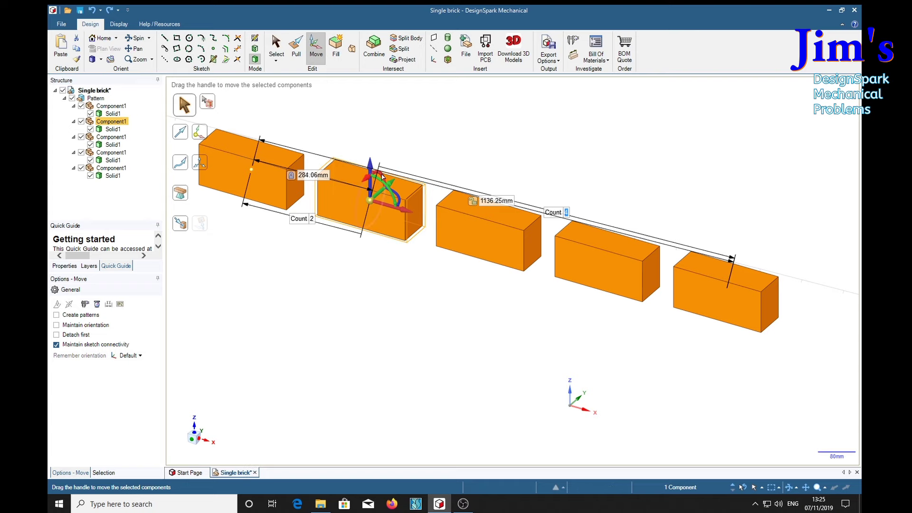
drag(382, 176, 384, 151)
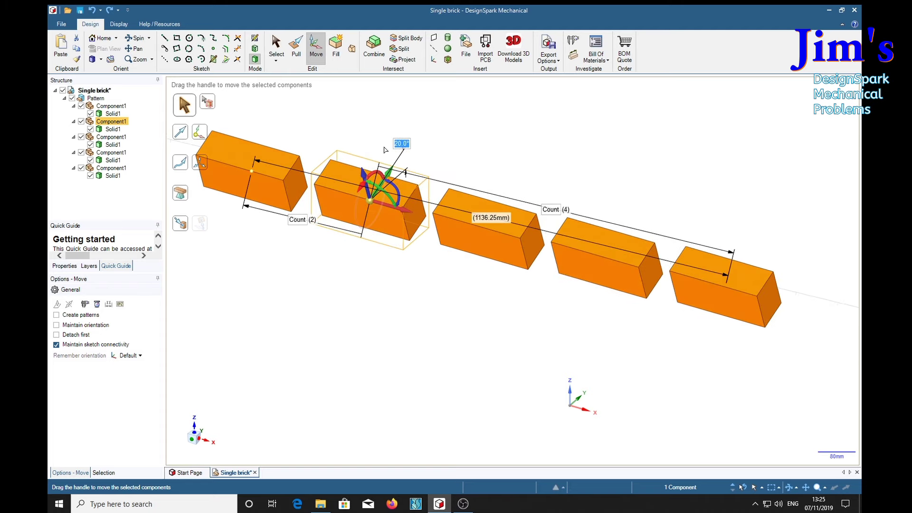
key(Tab)
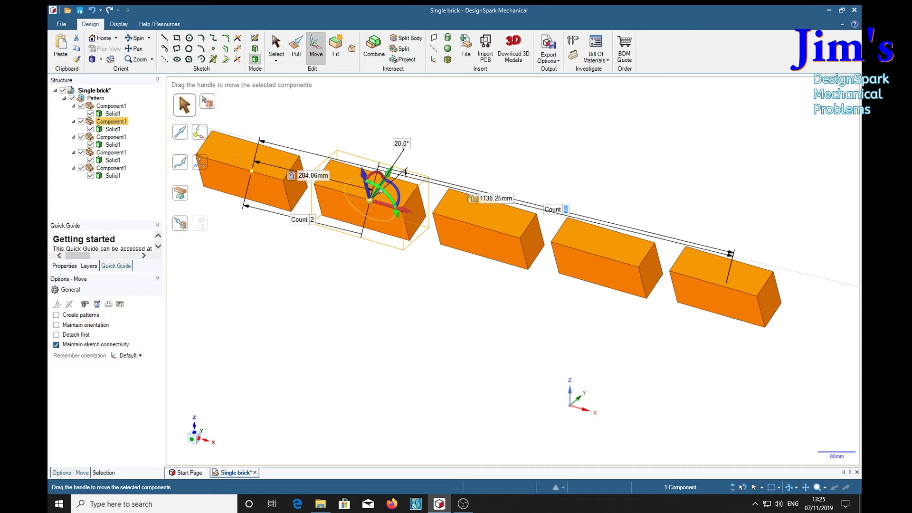
mouse_move(380, 190)
mouse_down()
mouse_move(381, 201)
mouse_move(371, 201)
mouse_move(402, 195)
mouse_move(399, 209)
mouse_move(389, 183)
mouse_move(385, 190)
mouse_up()
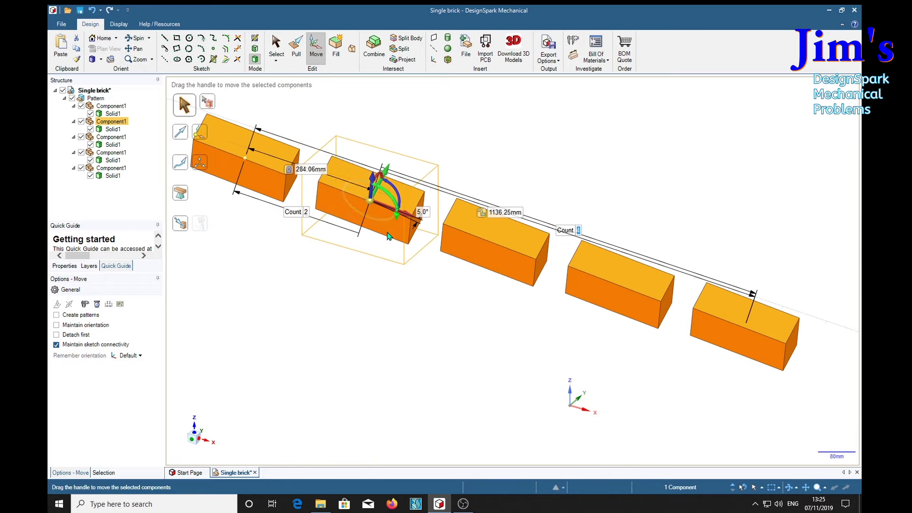
key(ctrl+z)
key(ctrl+z)
key(ctrl+z)
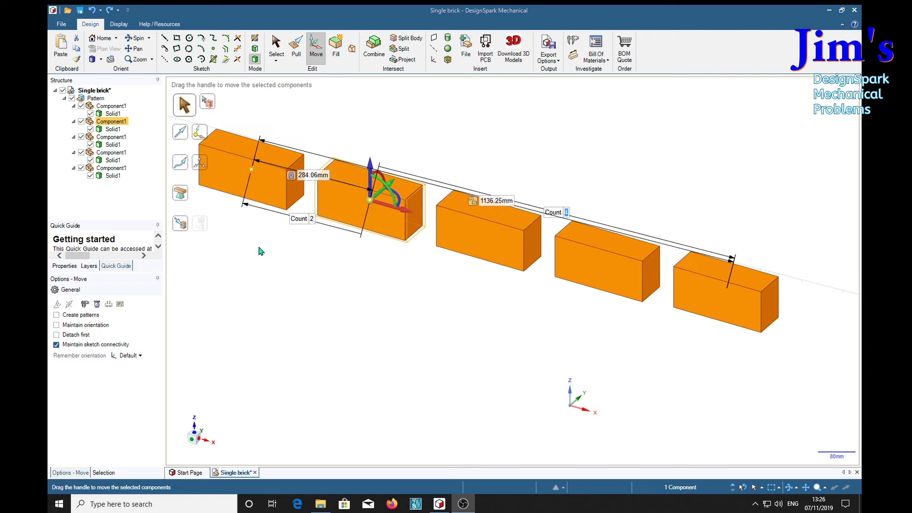
click(113, 114)
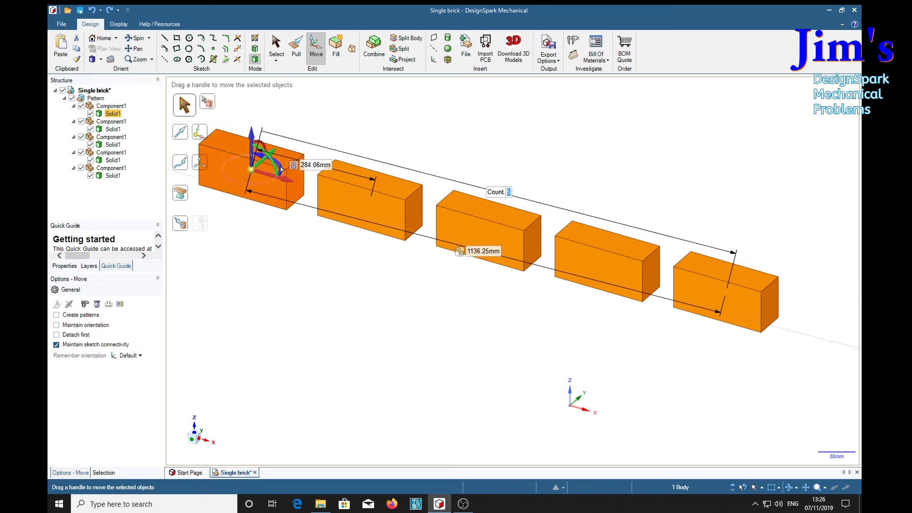
drag(282, 167, 261, 151)
key(ctrl+z)
click(112, 129)
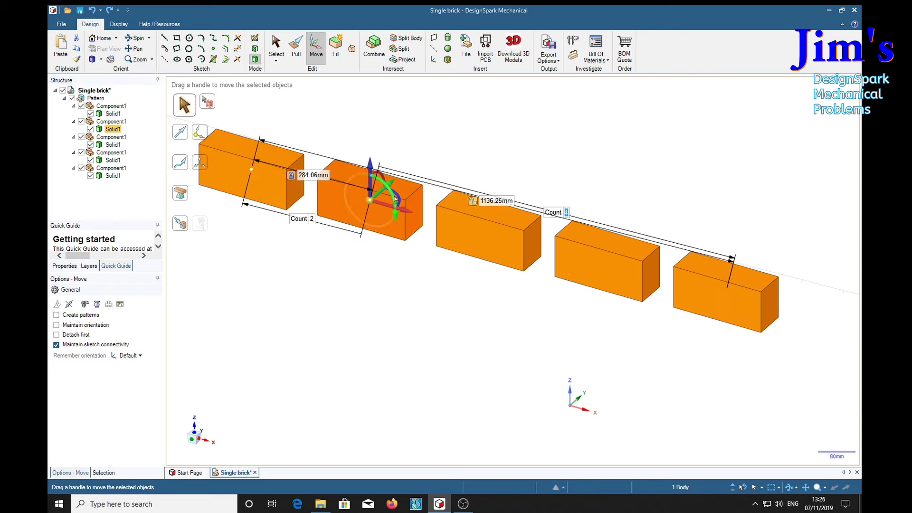
drag(394, 199, 377, 177)
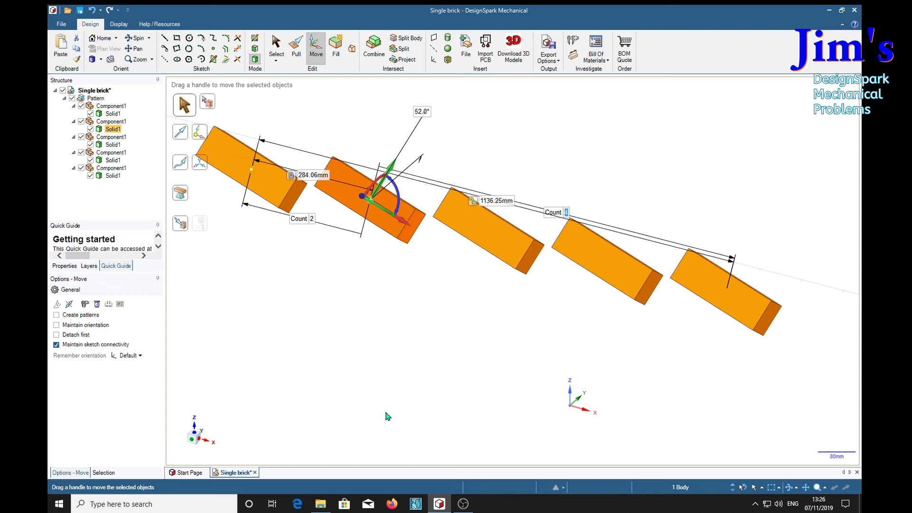
key(ctrl+z)
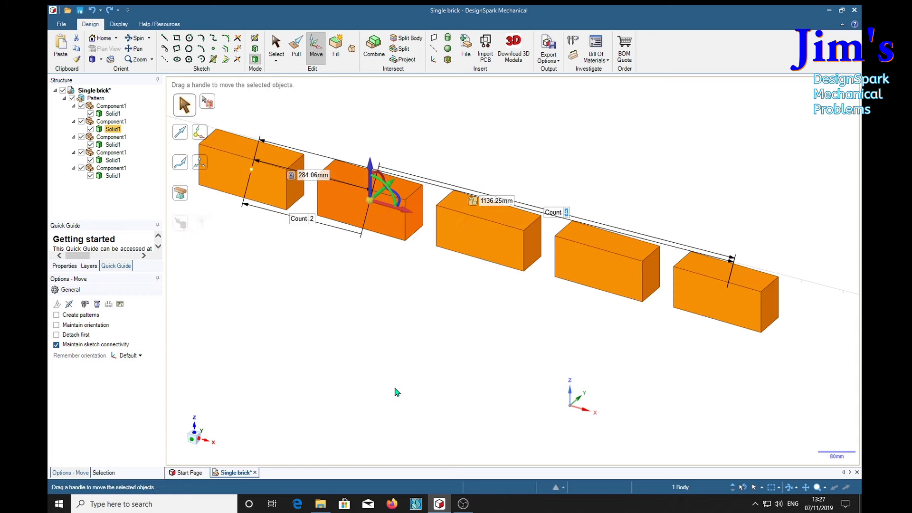
key(ctrl+z)
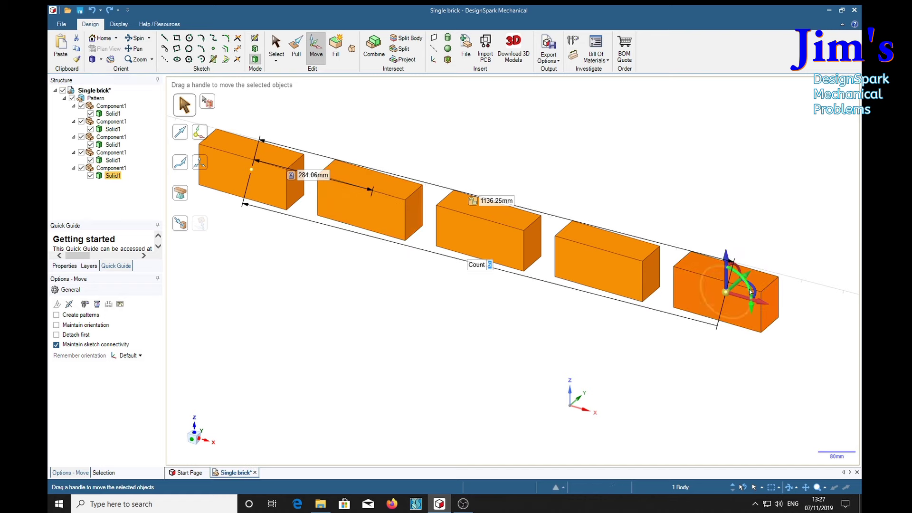
drag(750, 291, 802, 284)
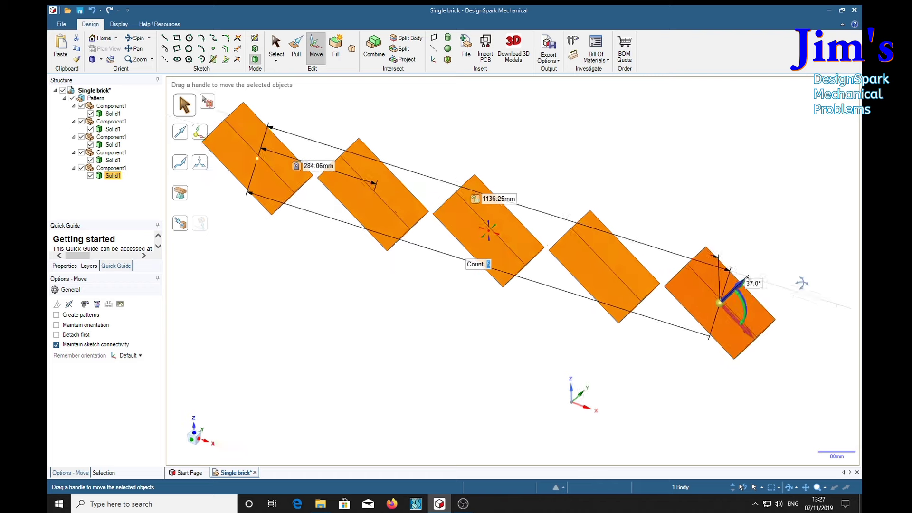
middle_drag(802, 284, 749, 257)
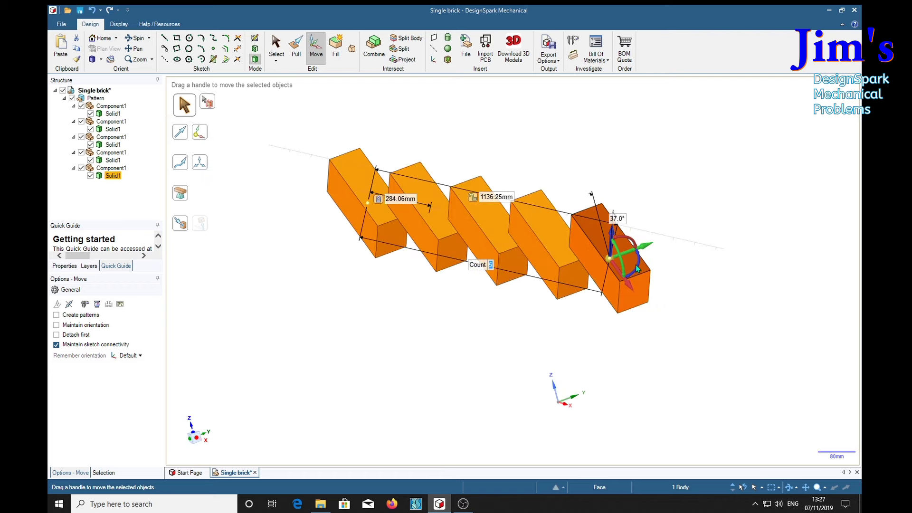
drag(636, 264, 732, 283)
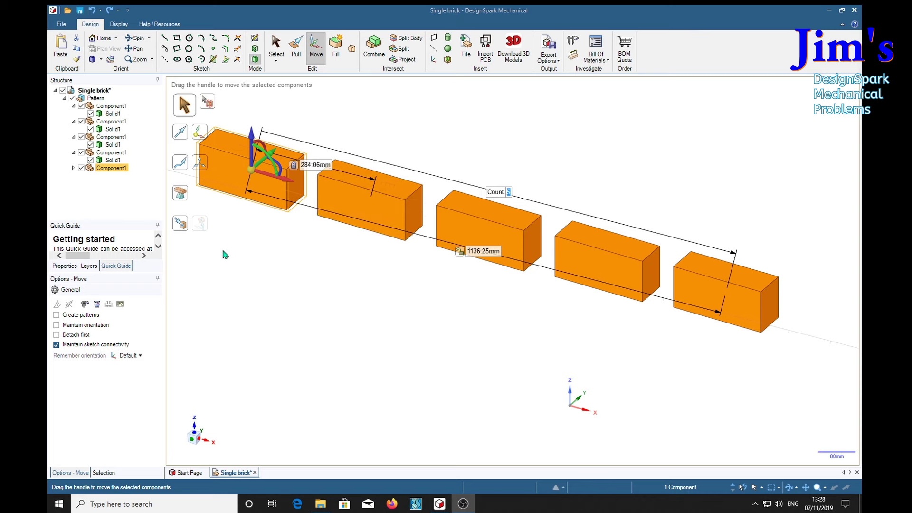
Delete a selected Solid1, removing every patterned brick, then undo the deletion.
click(113, 115)
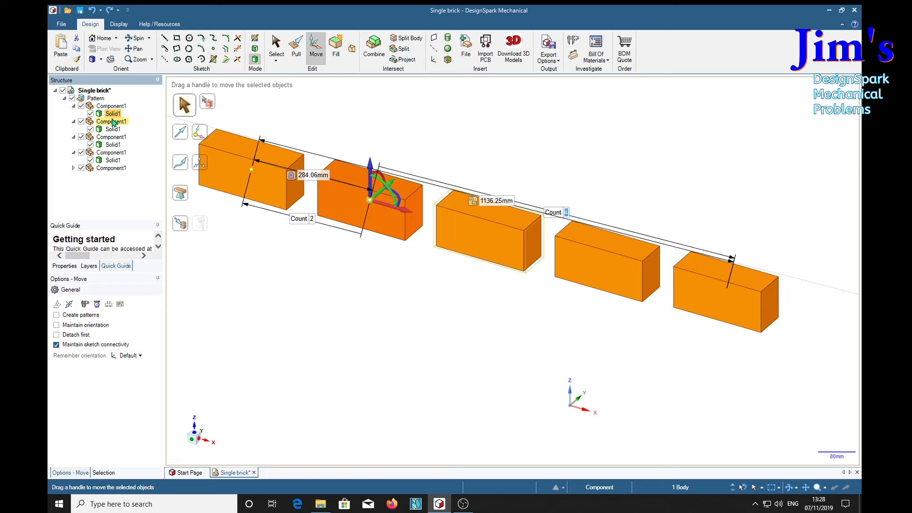
click(113, 144)
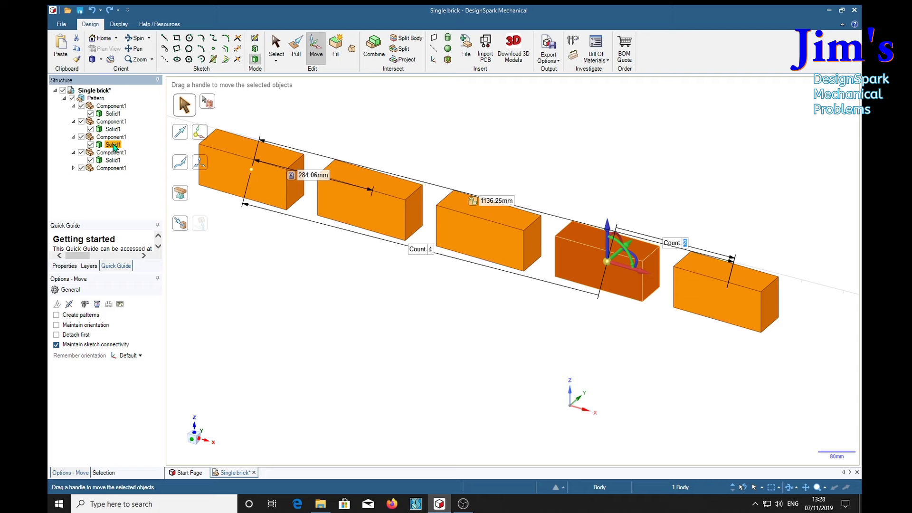
click(74, 168)
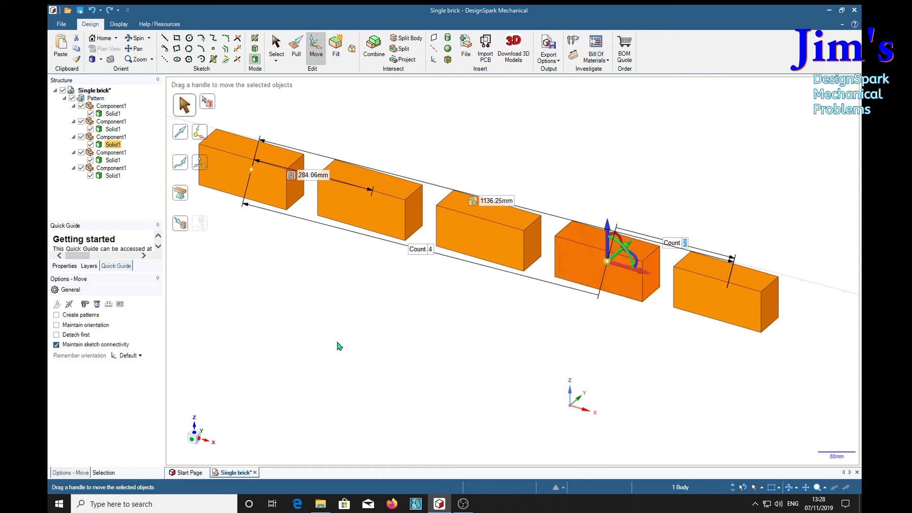
key(Delete)
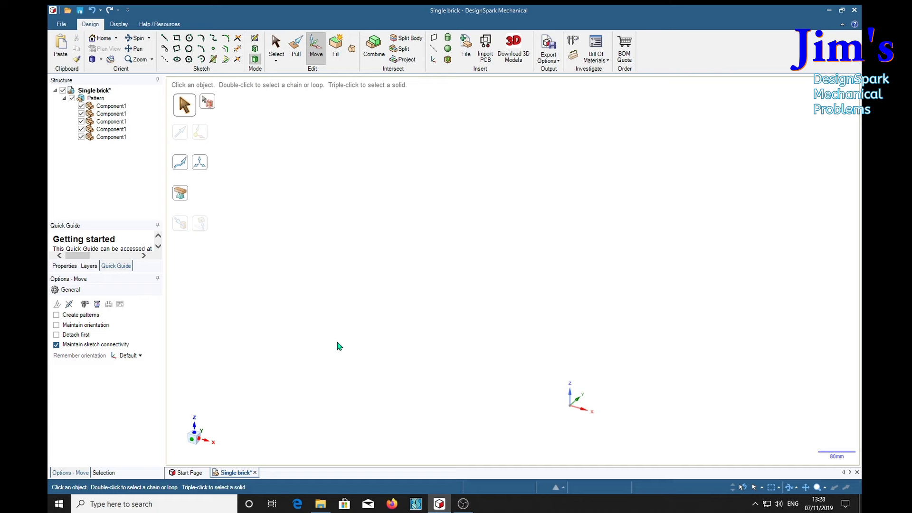
key(ctrl+z)
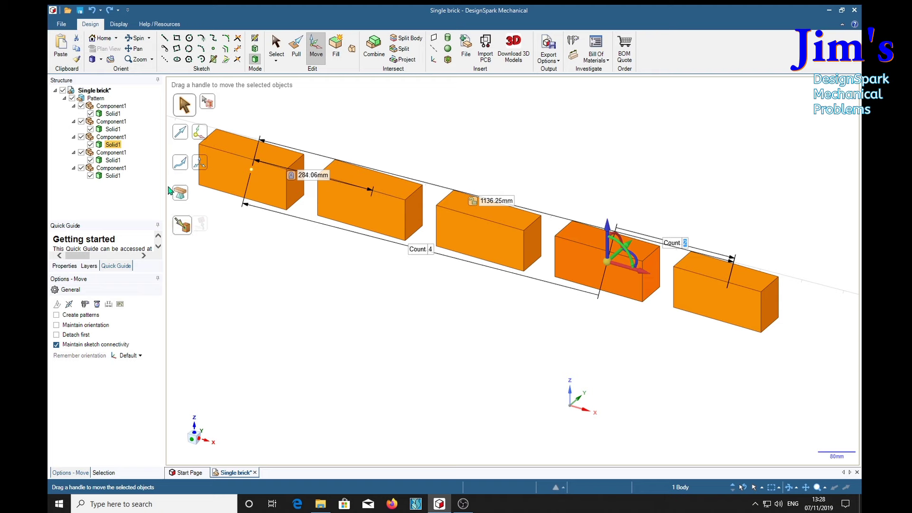
Delete the fourth brick component, then select the Pattern node and clear the selection.
click(110, 137)
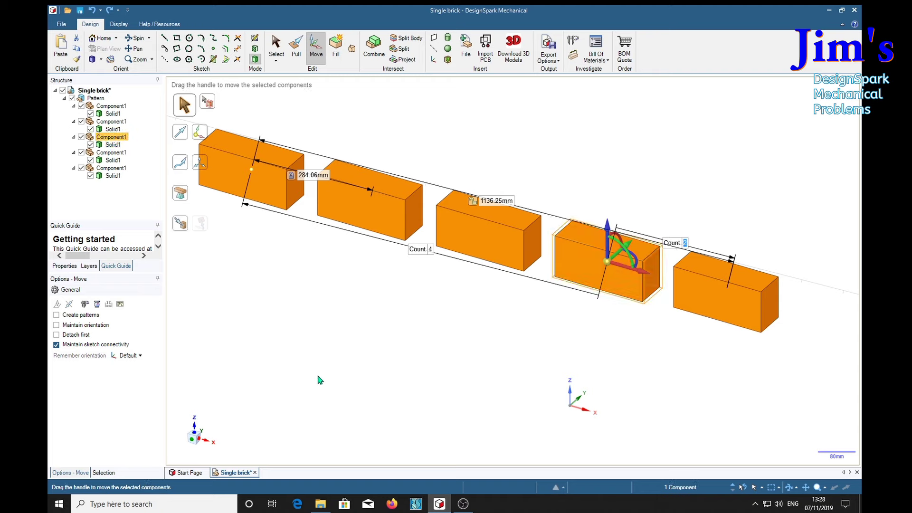
key(Delete)
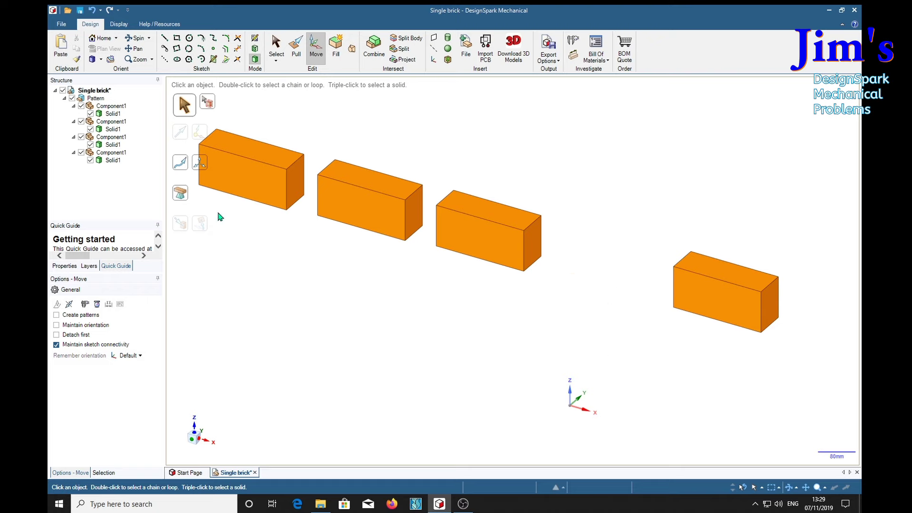
click(97, 99)
key(Escape)
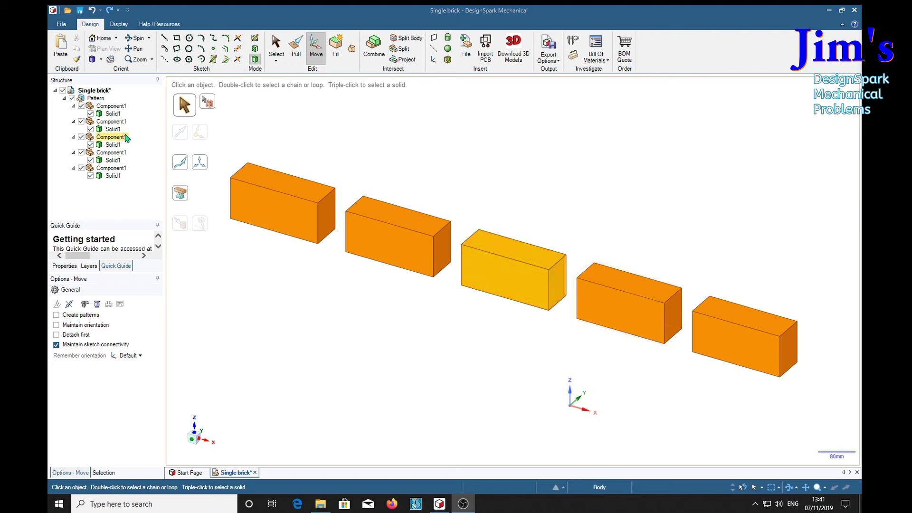
Unpattern the bricks into Component2 and expand every level of Single brick.
right_click(100, 99)
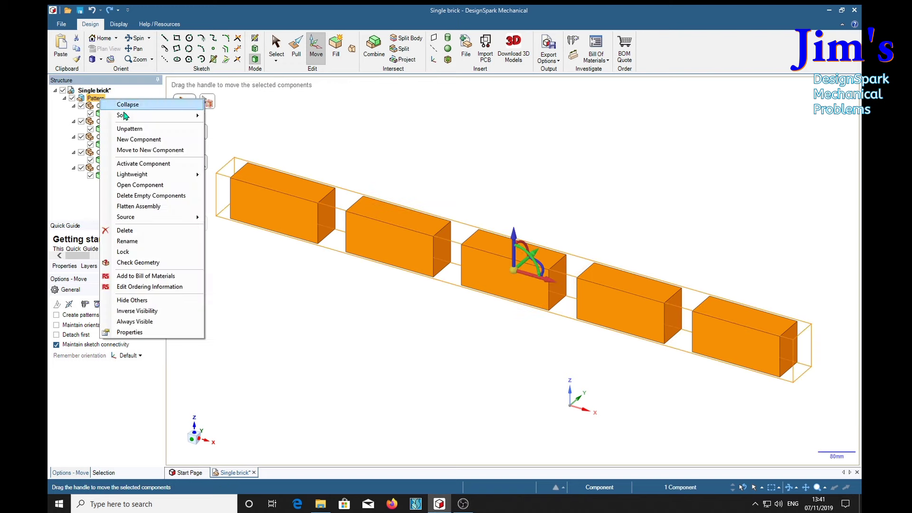
click(129, 129)
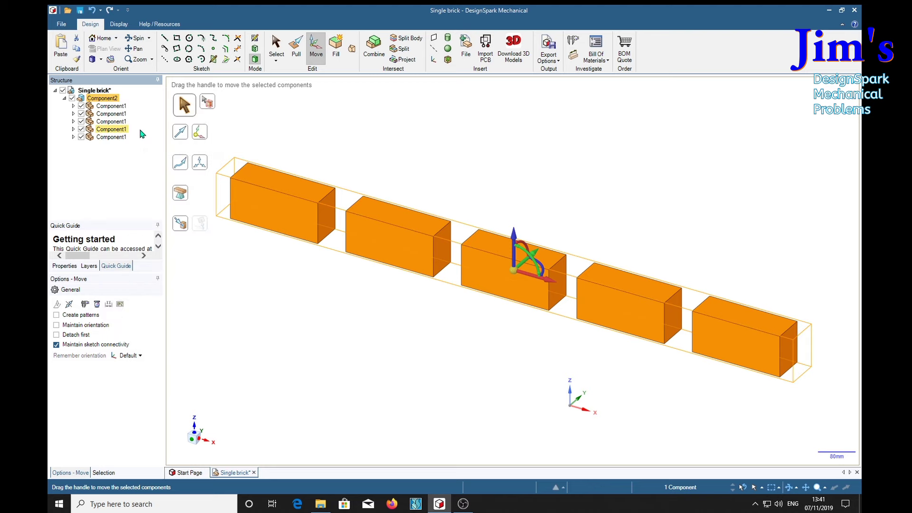
right_click(93, 95)
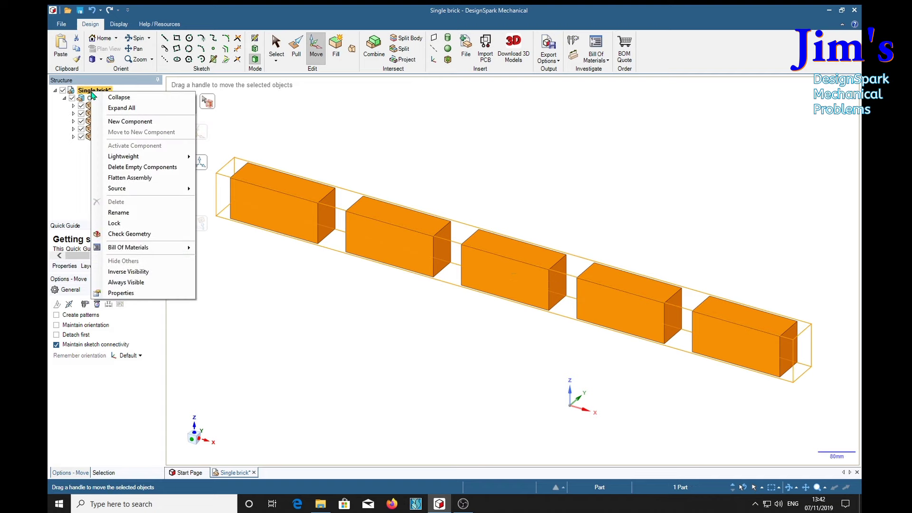
click(120, 108)
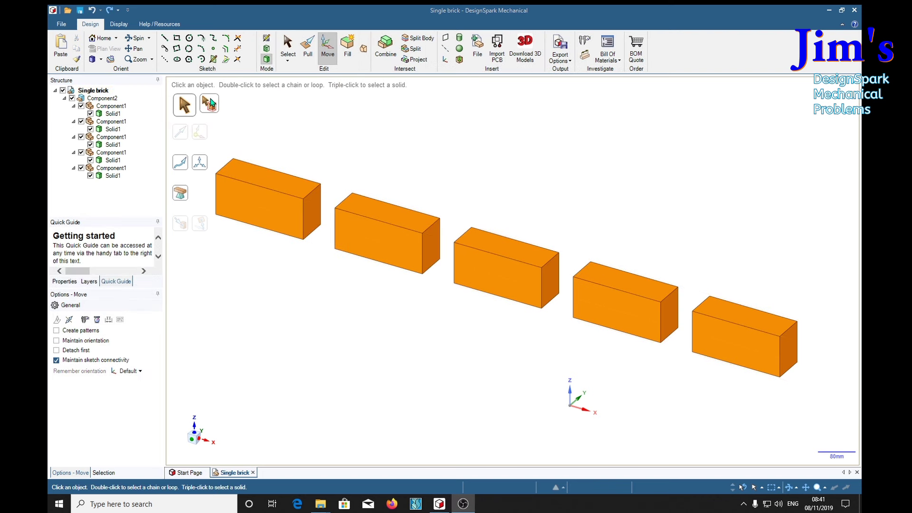
click(106, 99)
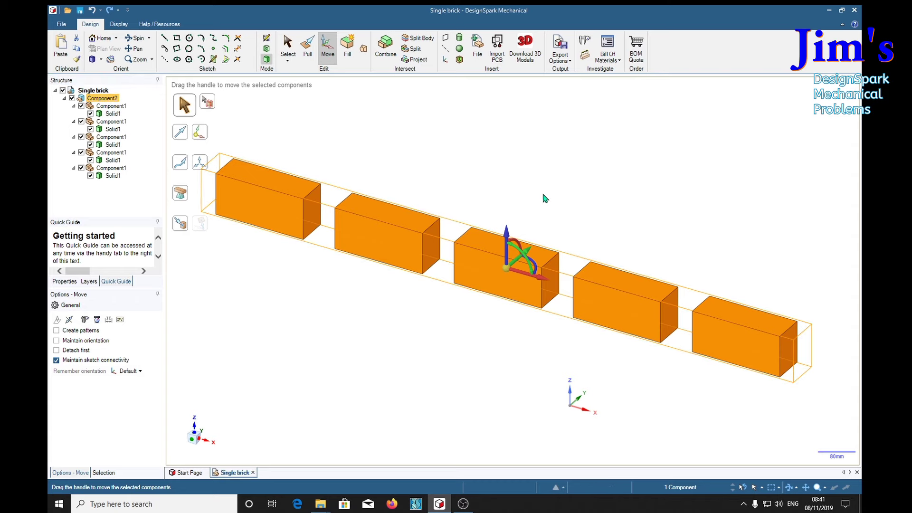
drag(531, 256, 525, 194)
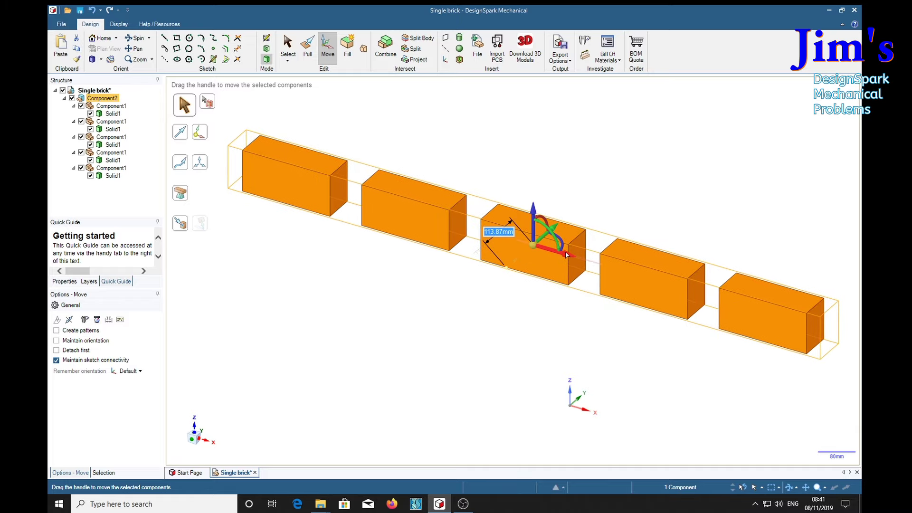
drag(568, 255, 547, 219)
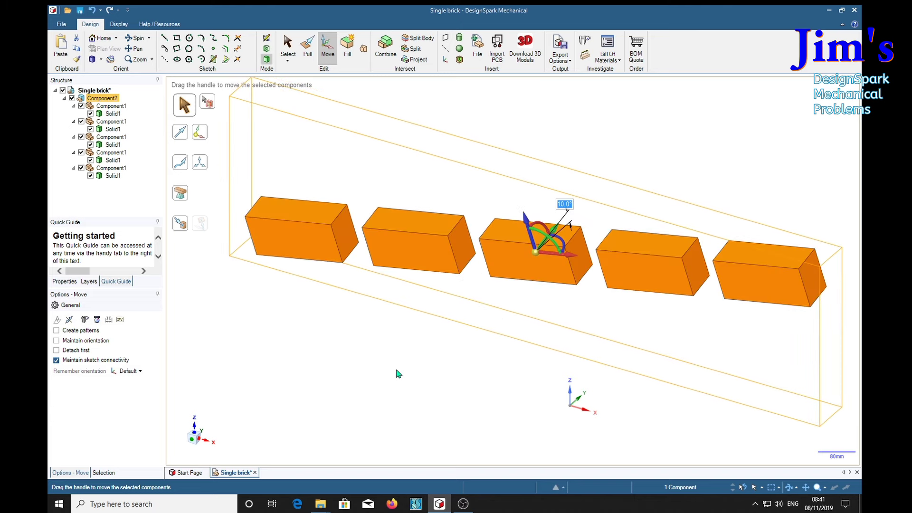
key(ctrl+z)
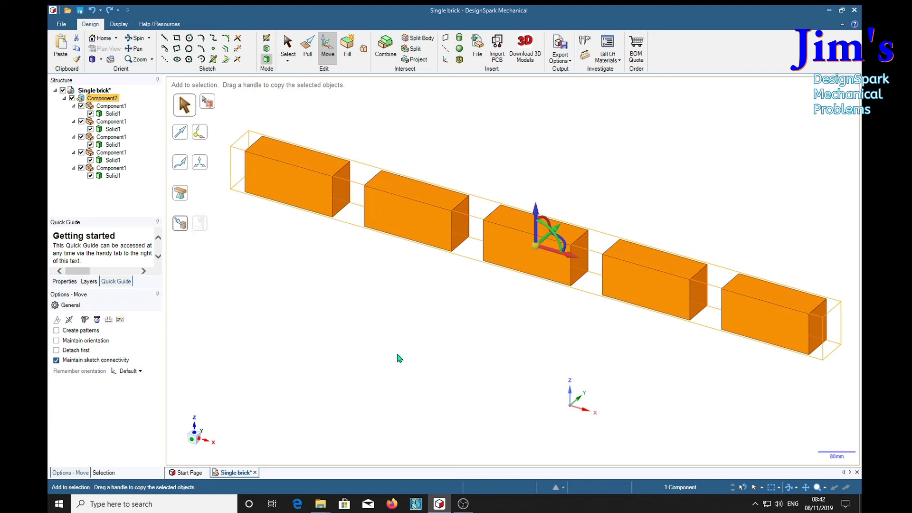
key(ctrl+s)
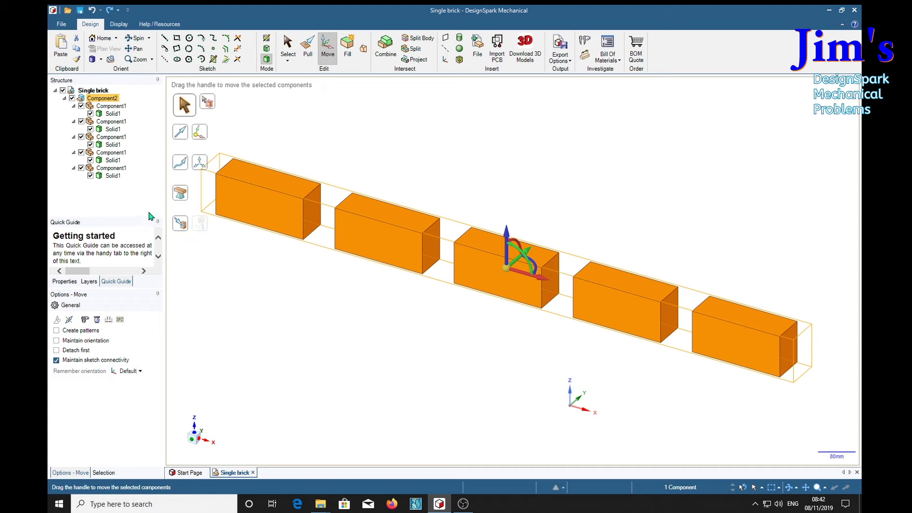
Select the first Component1, drag it down and up, then delete it.
click(118, 107)
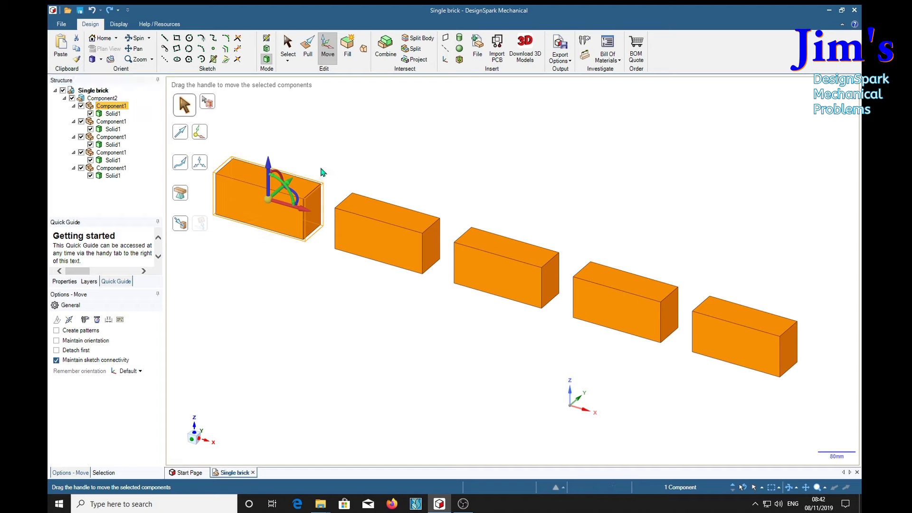
drag(284, 196, 285, 236)
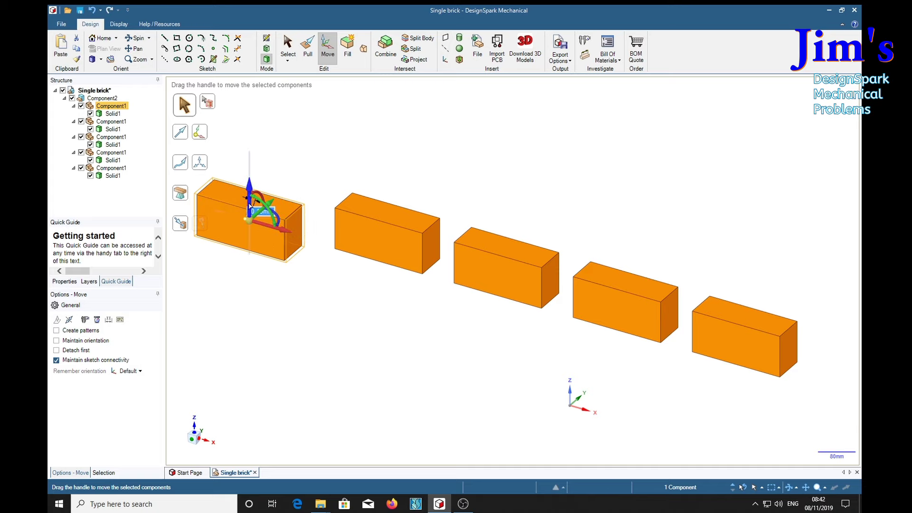
drag(249, 171, 331, 304)
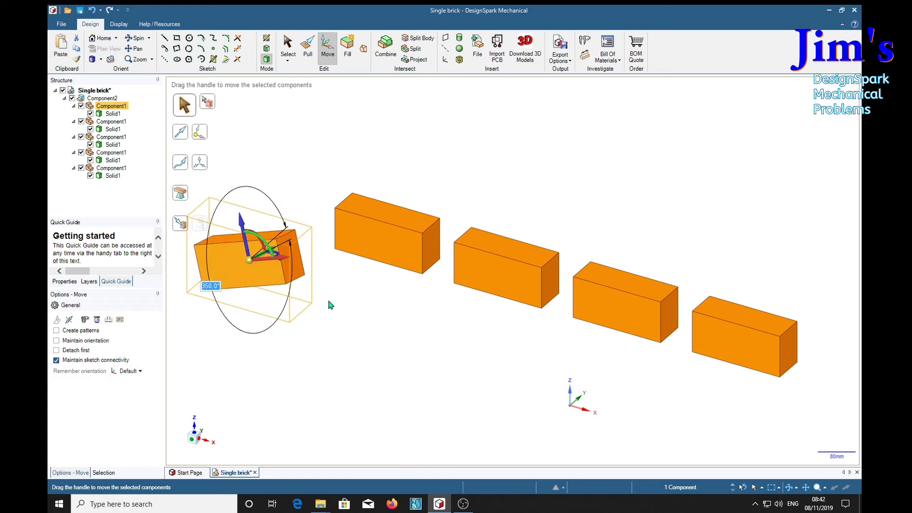
key(Delete)
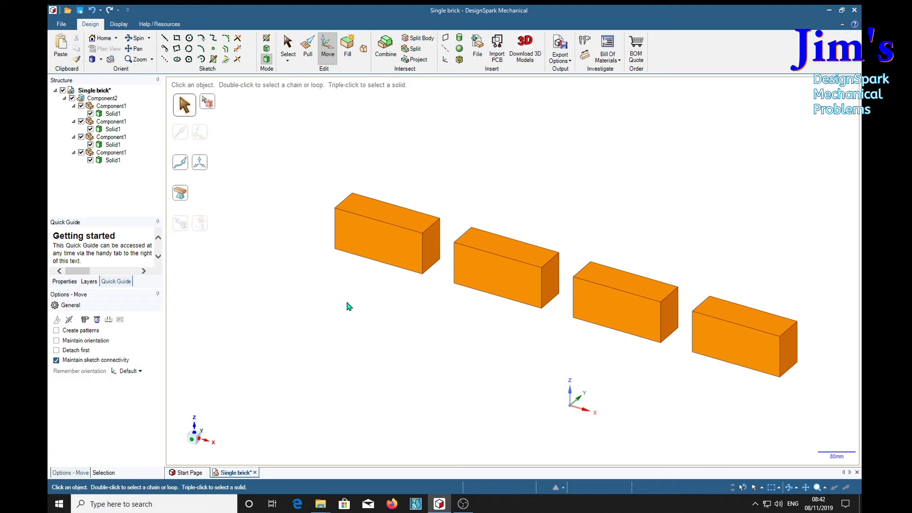
Undo twice to restore the deleted first brick and its original position.
key(ctrl+z)
key(ctrl+z)
key(ctrl+z)
key(ctrl+z)
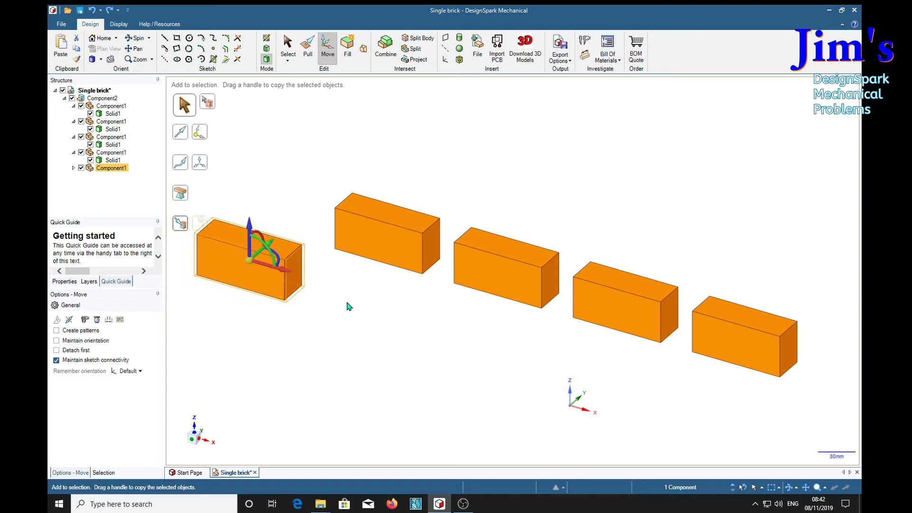
key(ctrl+z)
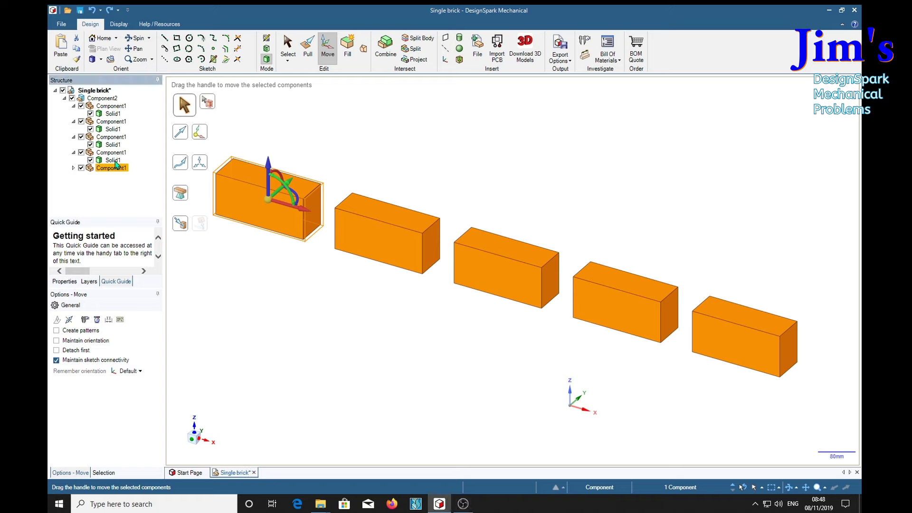
Select the first Component1 in the tree, then pick the first brick in the viewport.
click(111, 106)
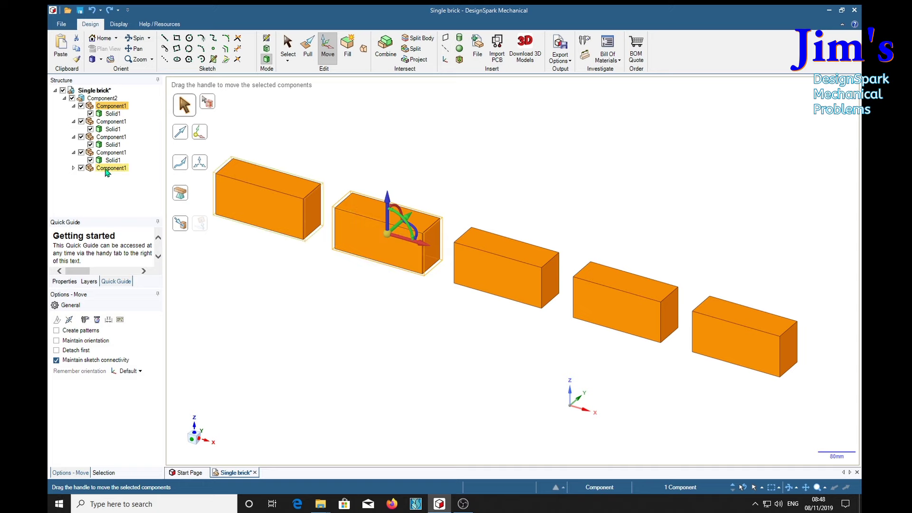
drag(106, 172, 103, 112)
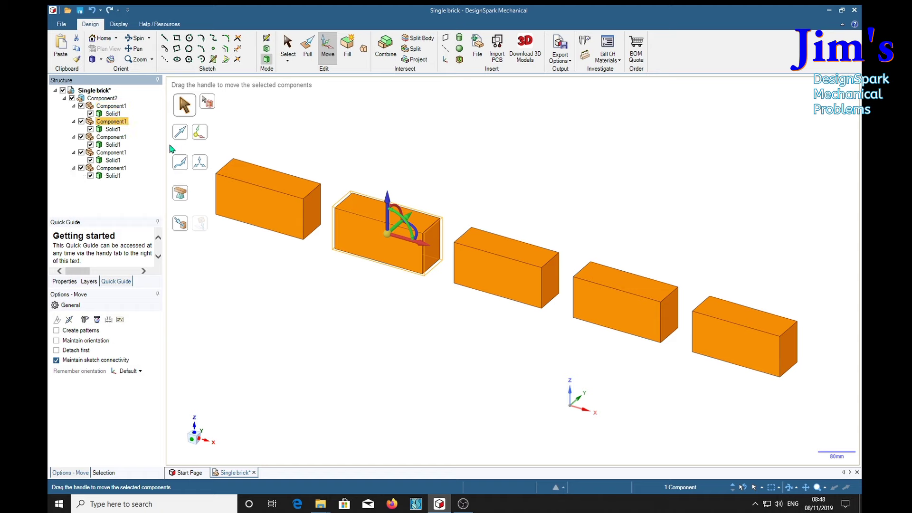
click(226, 200)
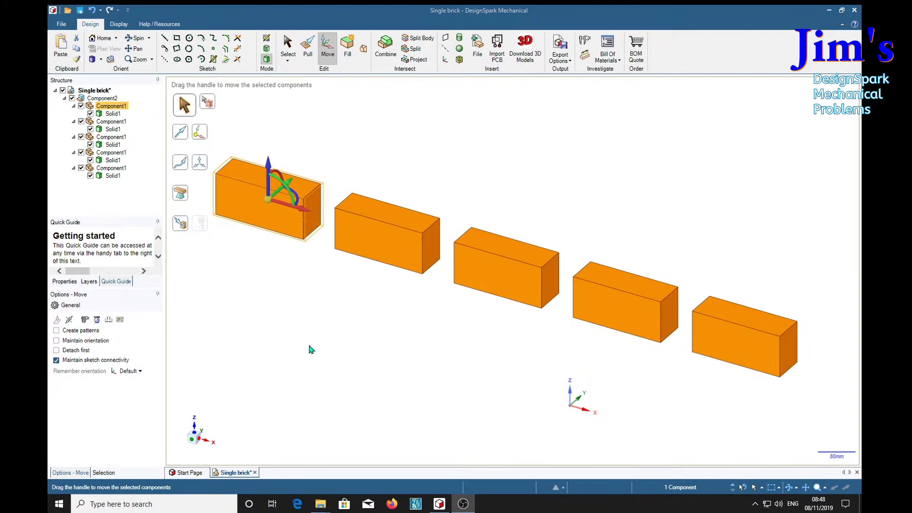
click(111, 113)
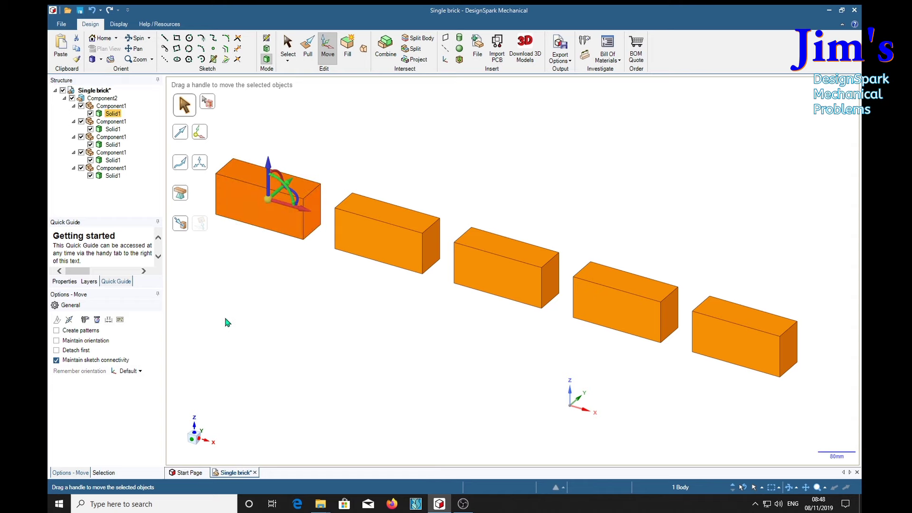
key(Delete)
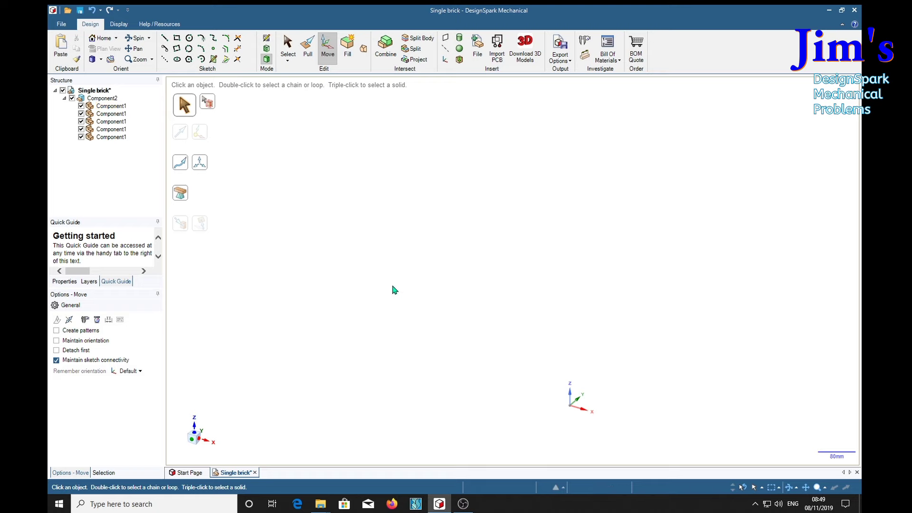
Restore the deleted bricks, then shift and rotate Solid1 so all five bricks turn together.
key(ctrl+z)
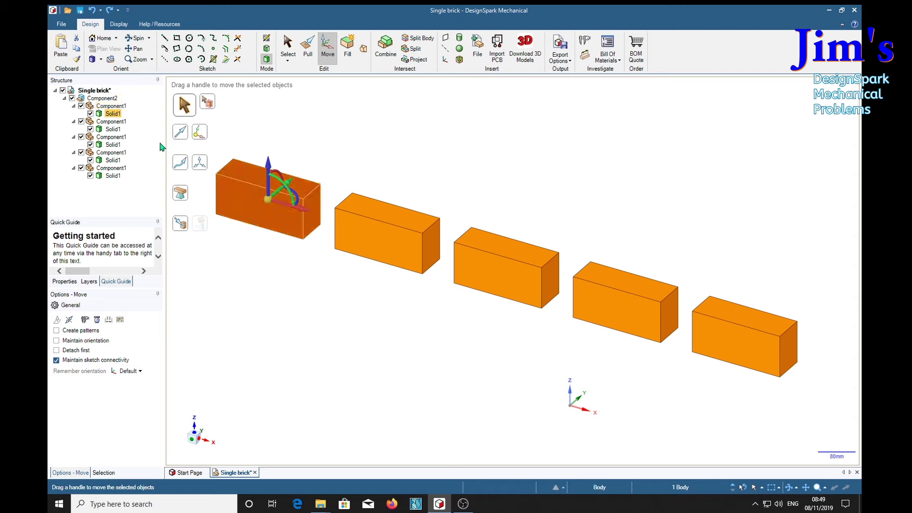
drag(278, 193, 335, 176)
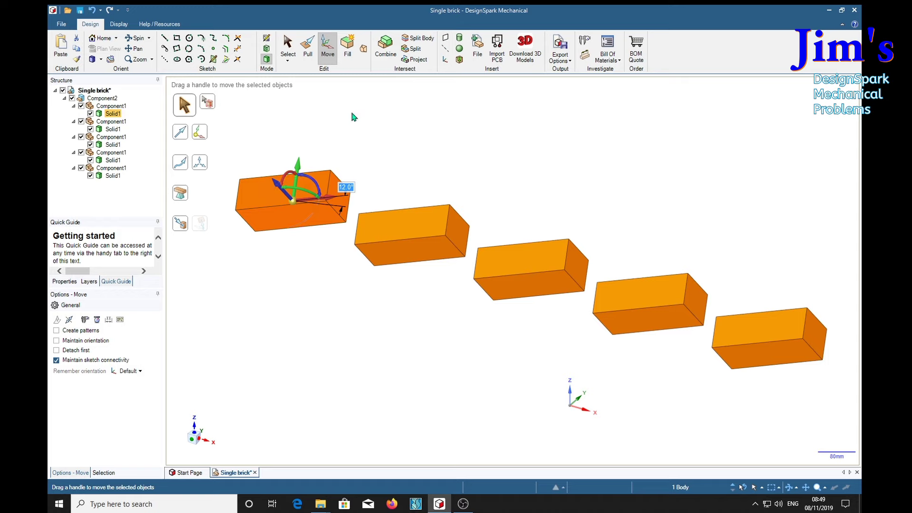
drag(282, 183, 300, 196)
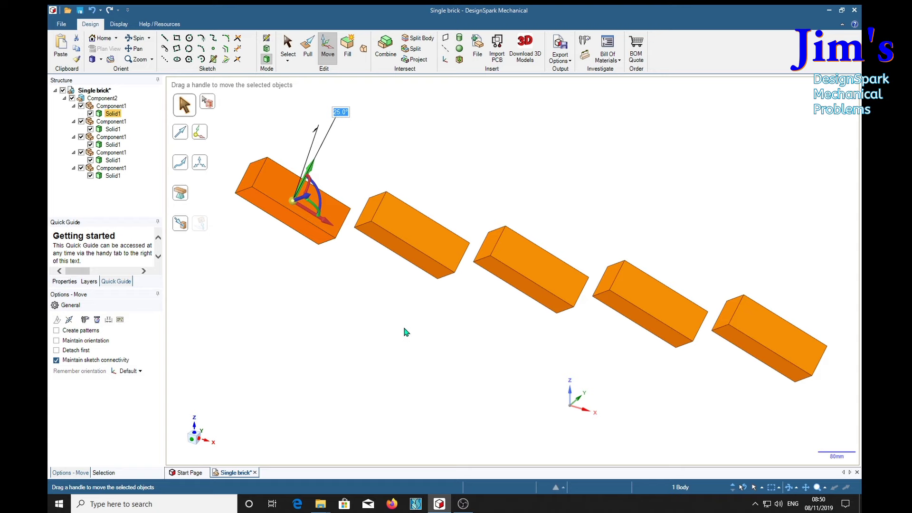
Undo both rotations, then rotate the middle brick's solid and undo it, keeping the row straight.
key(ctrl+z)
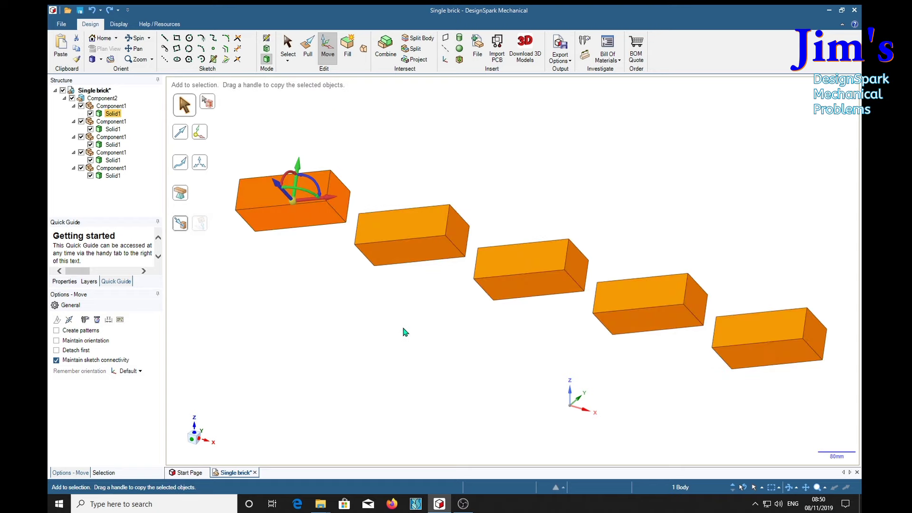
key(ctrl+z)
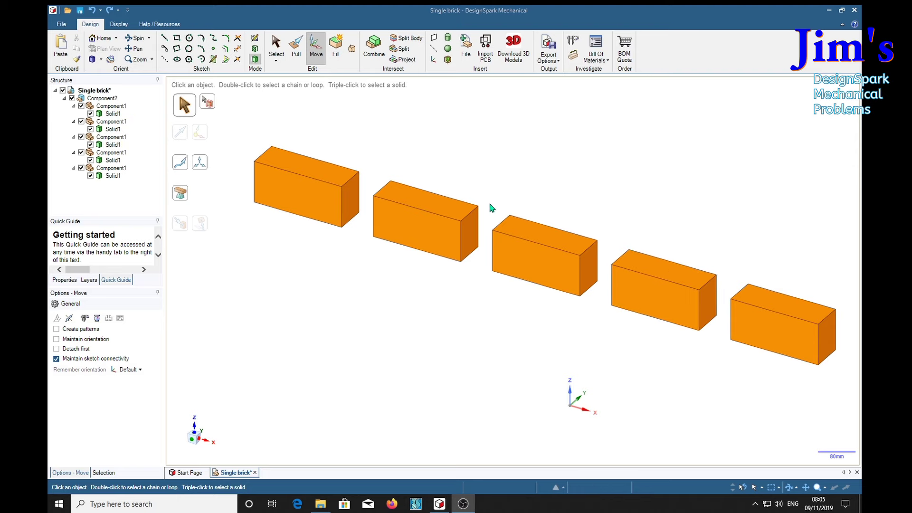
drag(485, 195, 603, 325)
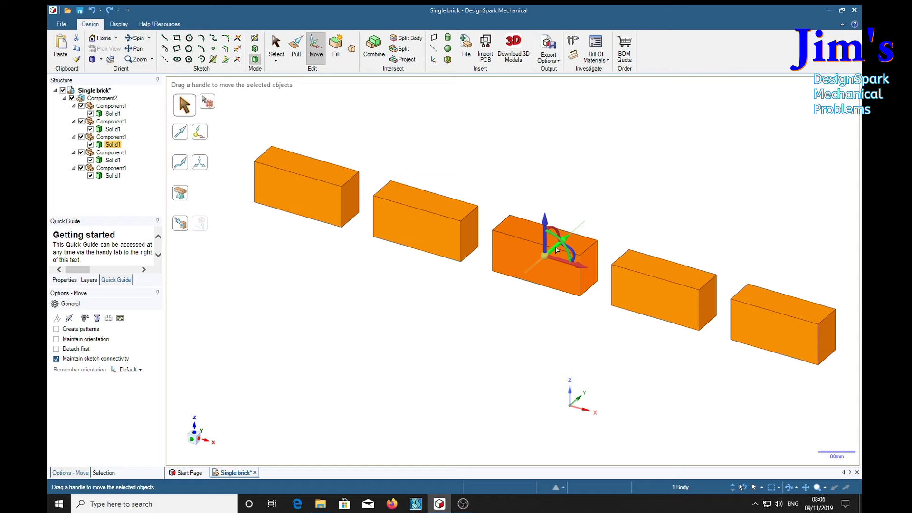
mouse_move(557, 250)
mouse_down()
mouse_move(546, 252)
mouse_move(540, 237)
mouse_move(542, 255)
mouse_move(560, 269)
mouse_move(542, 253)
mouse_up()
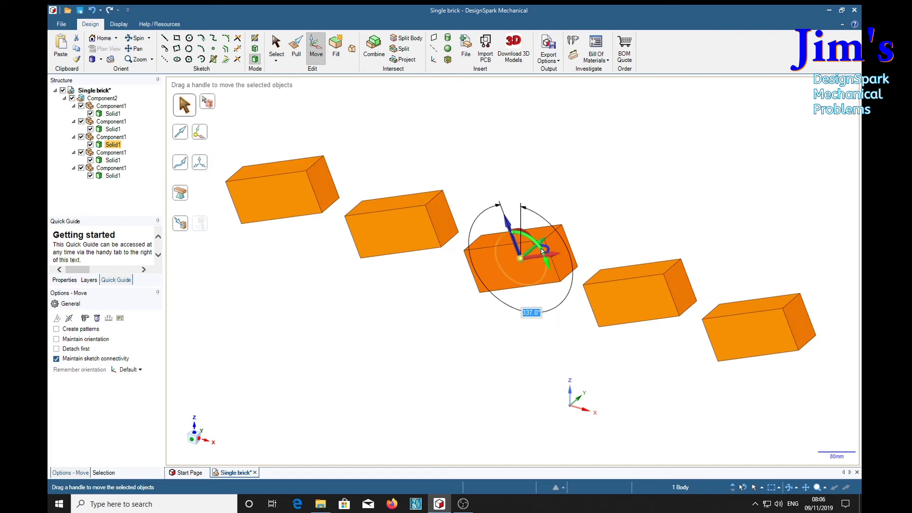
key(ctrl+z)
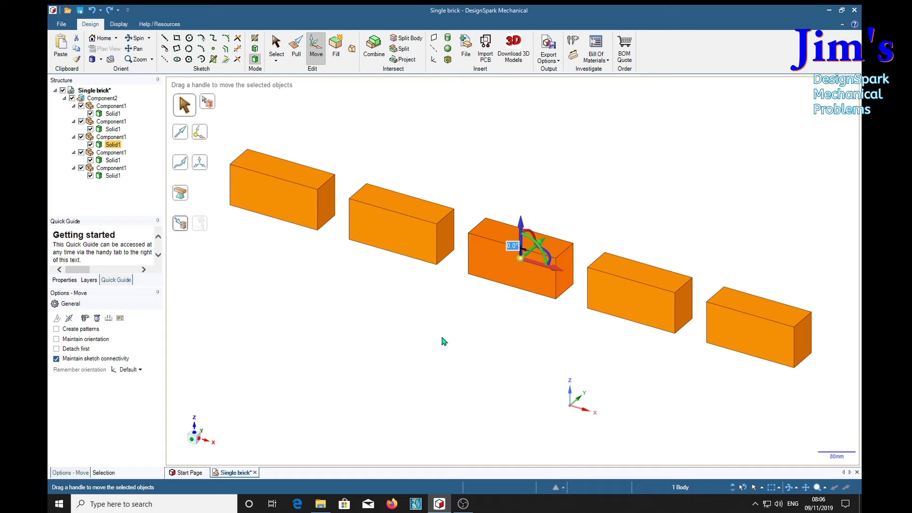
click(460, 349)
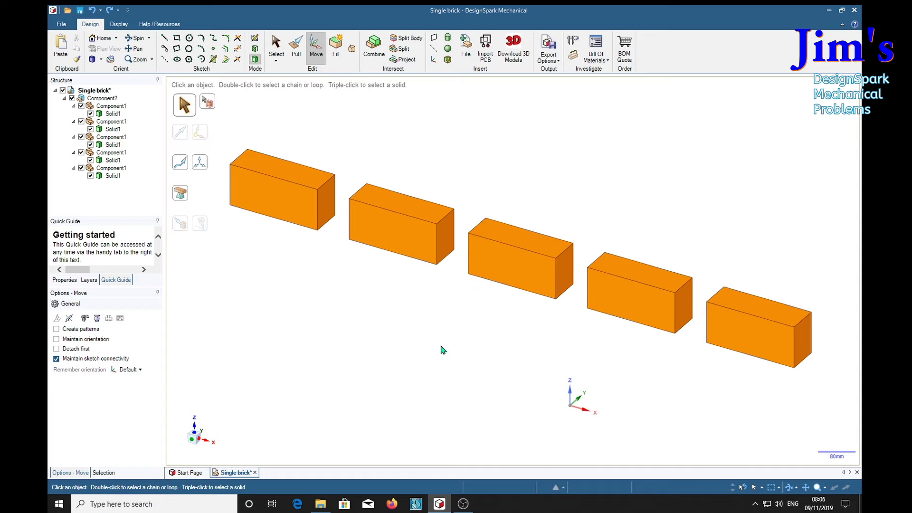
click(111, 138)
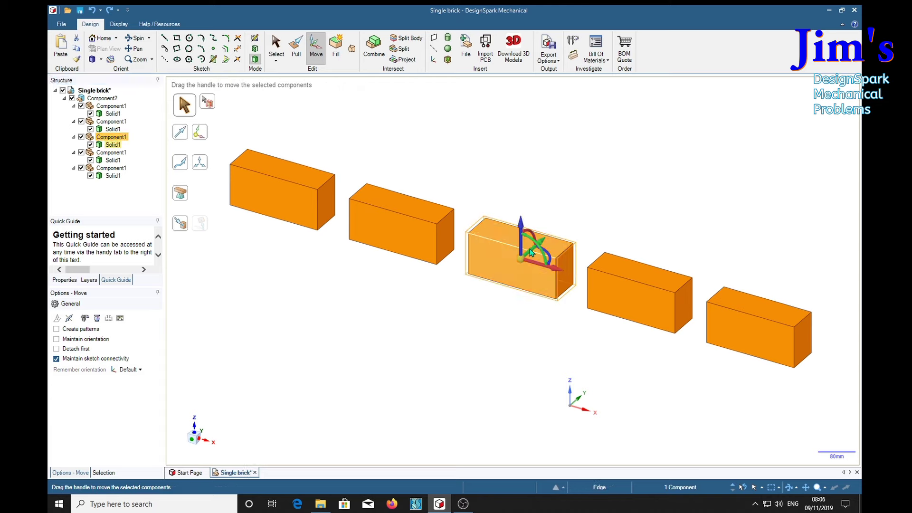
drag(531, 252, 466, 306)
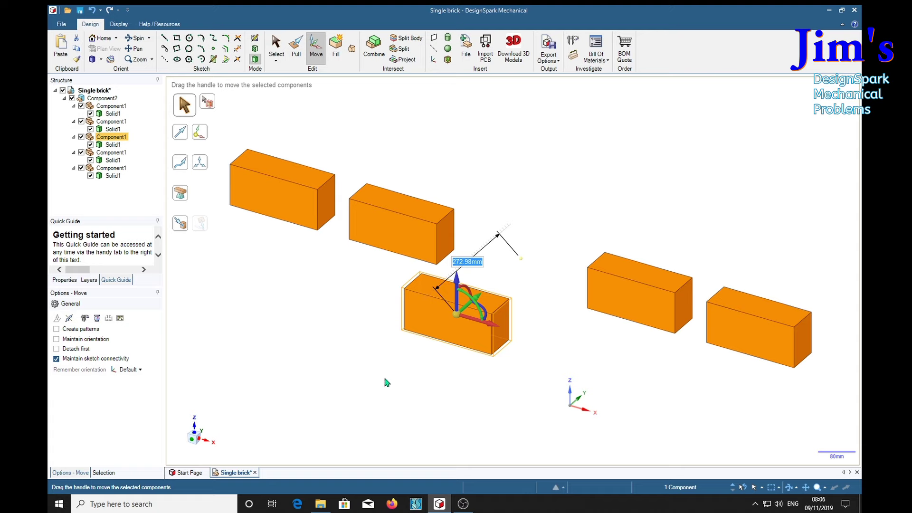
key(ctrl)
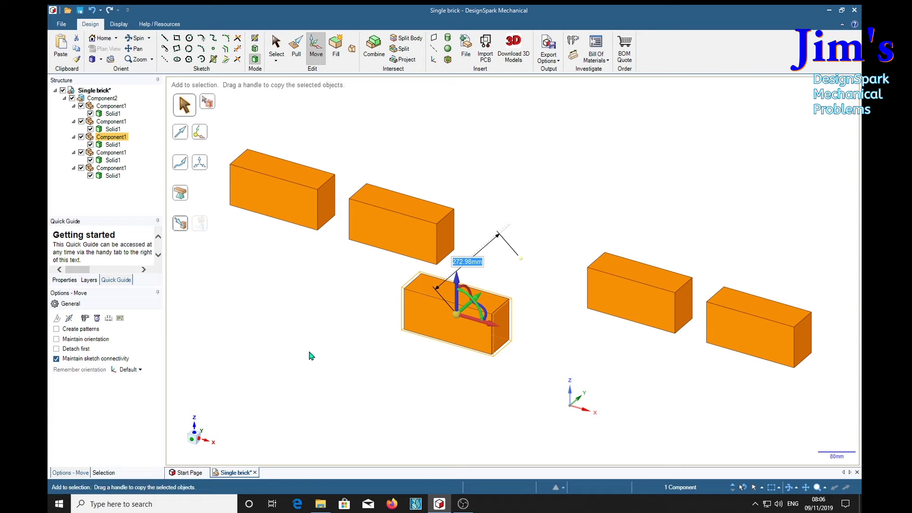
key(ctrl+z)
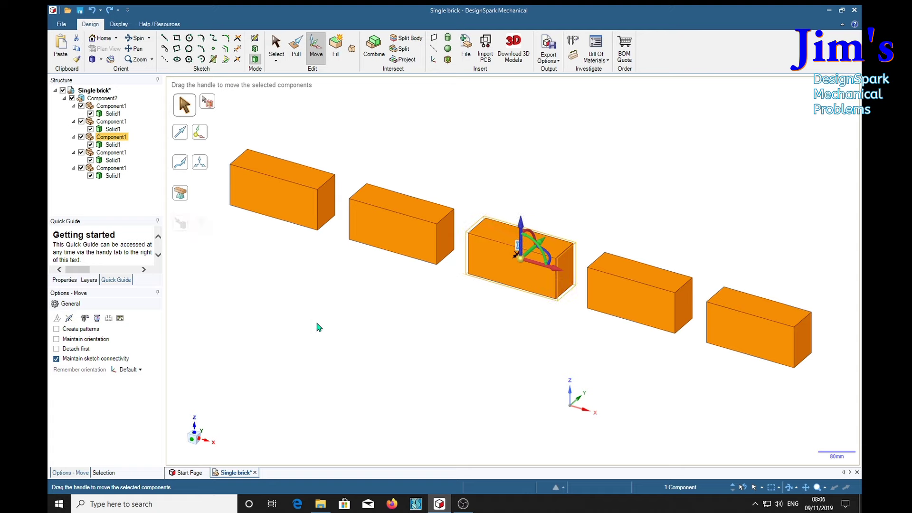
click(547, 192)
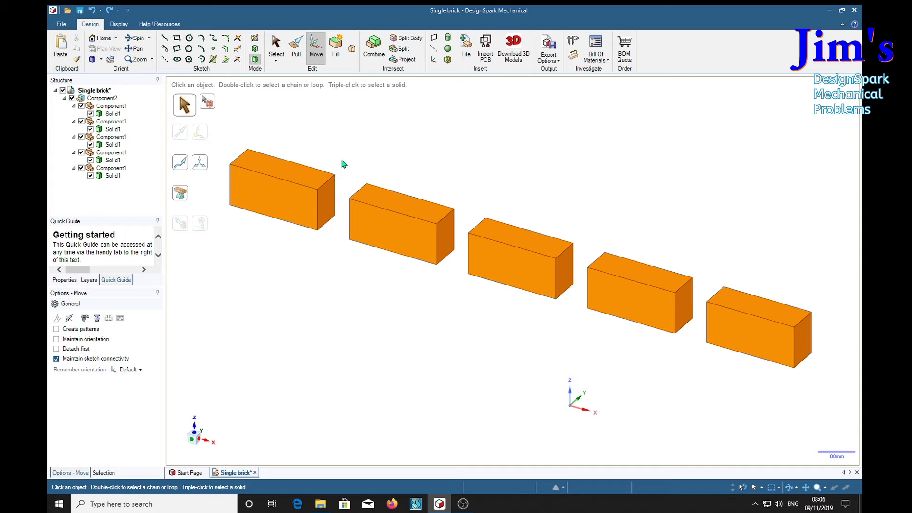
Box-select the second and third bricks as bodies.
drag(341, 157, 587, 354)
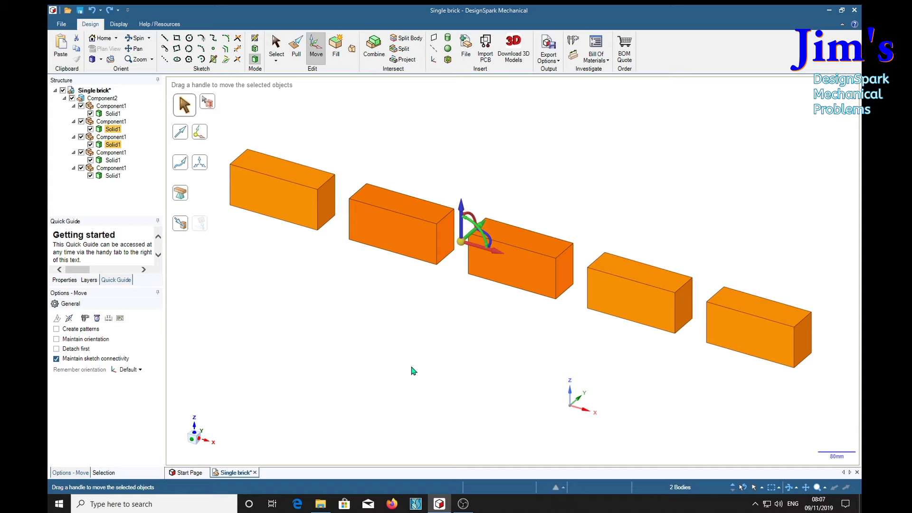
Select the second and first brick components individually and shift each out of the row.
click(397, 365)
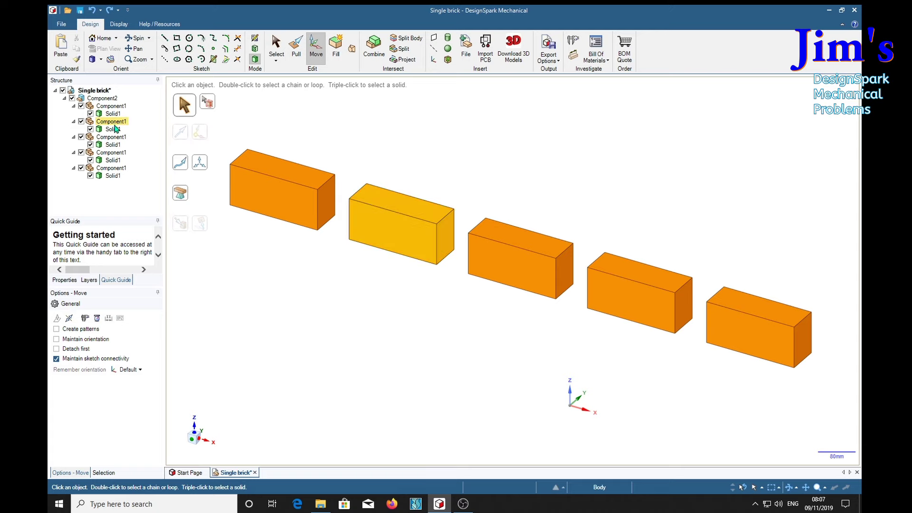
click(365, 220)
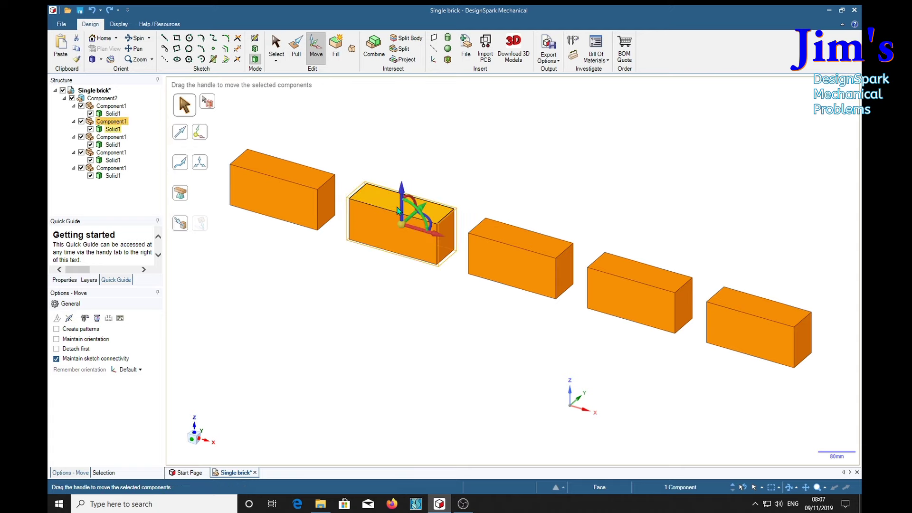
drag(410, 213, 466, 151)
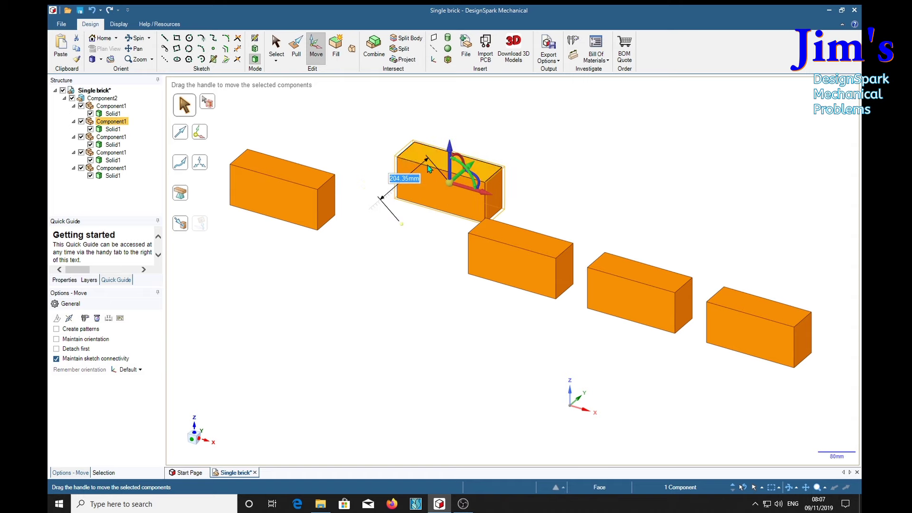
ctrl+click(116, 106)
click(117, 106)
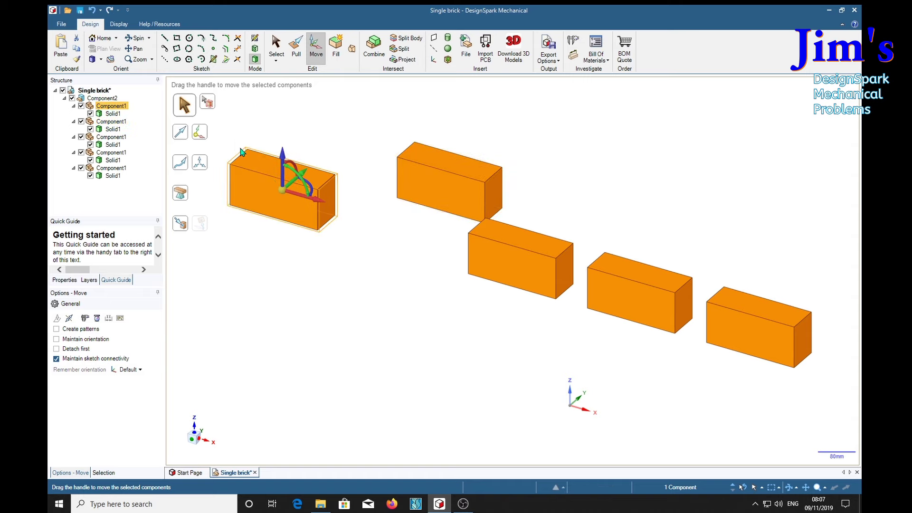
drag(298, 198, 407, 229)
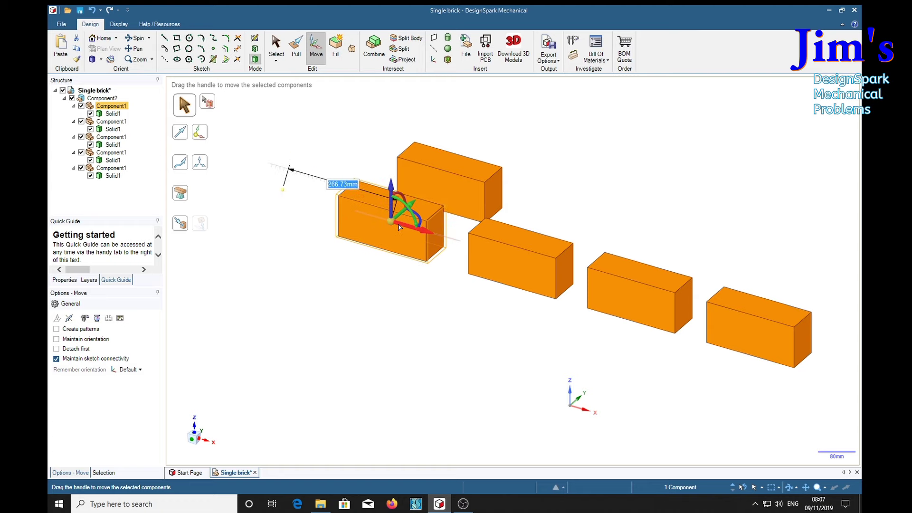
Move and tilt the last brick so it sits above the fourth.
click(123, 168)
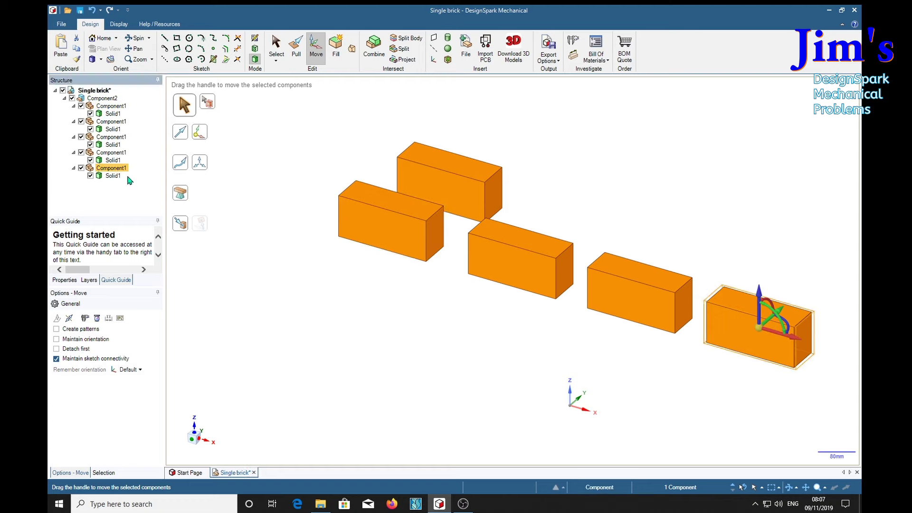
drag(760, 301, 684, 240)
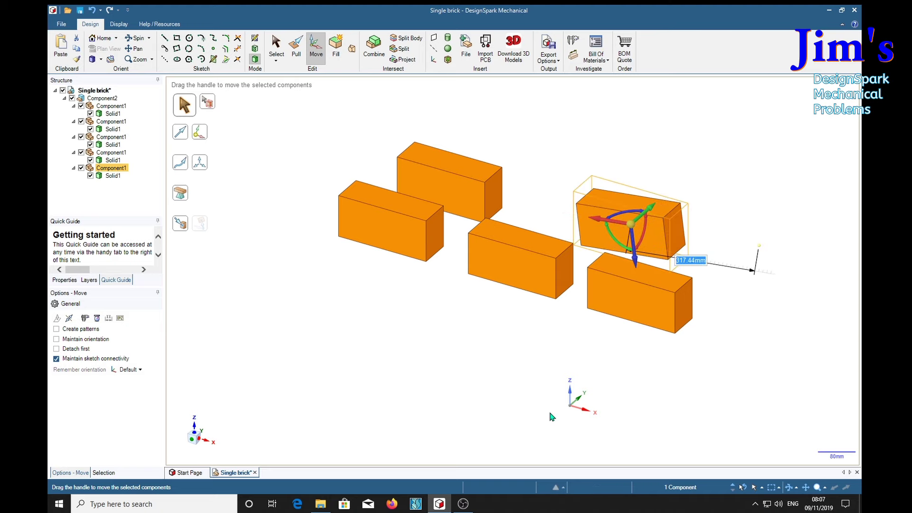
click(424, 387)
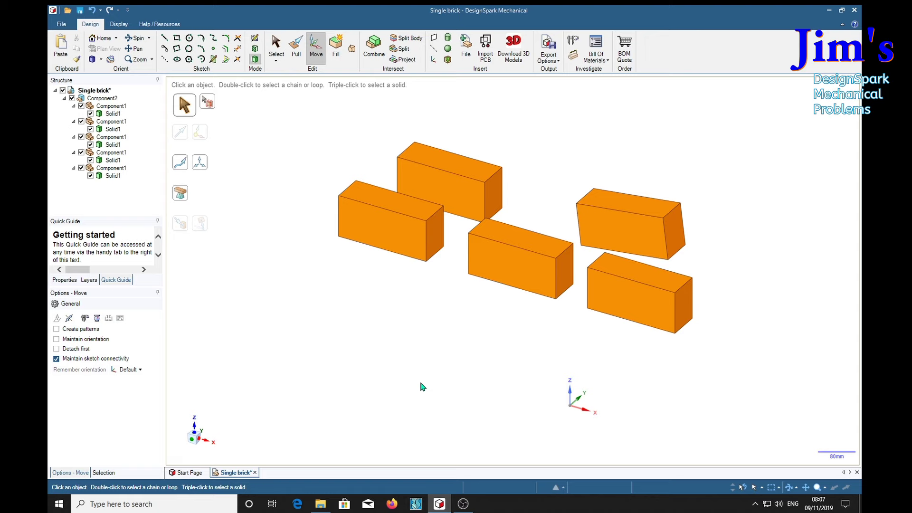